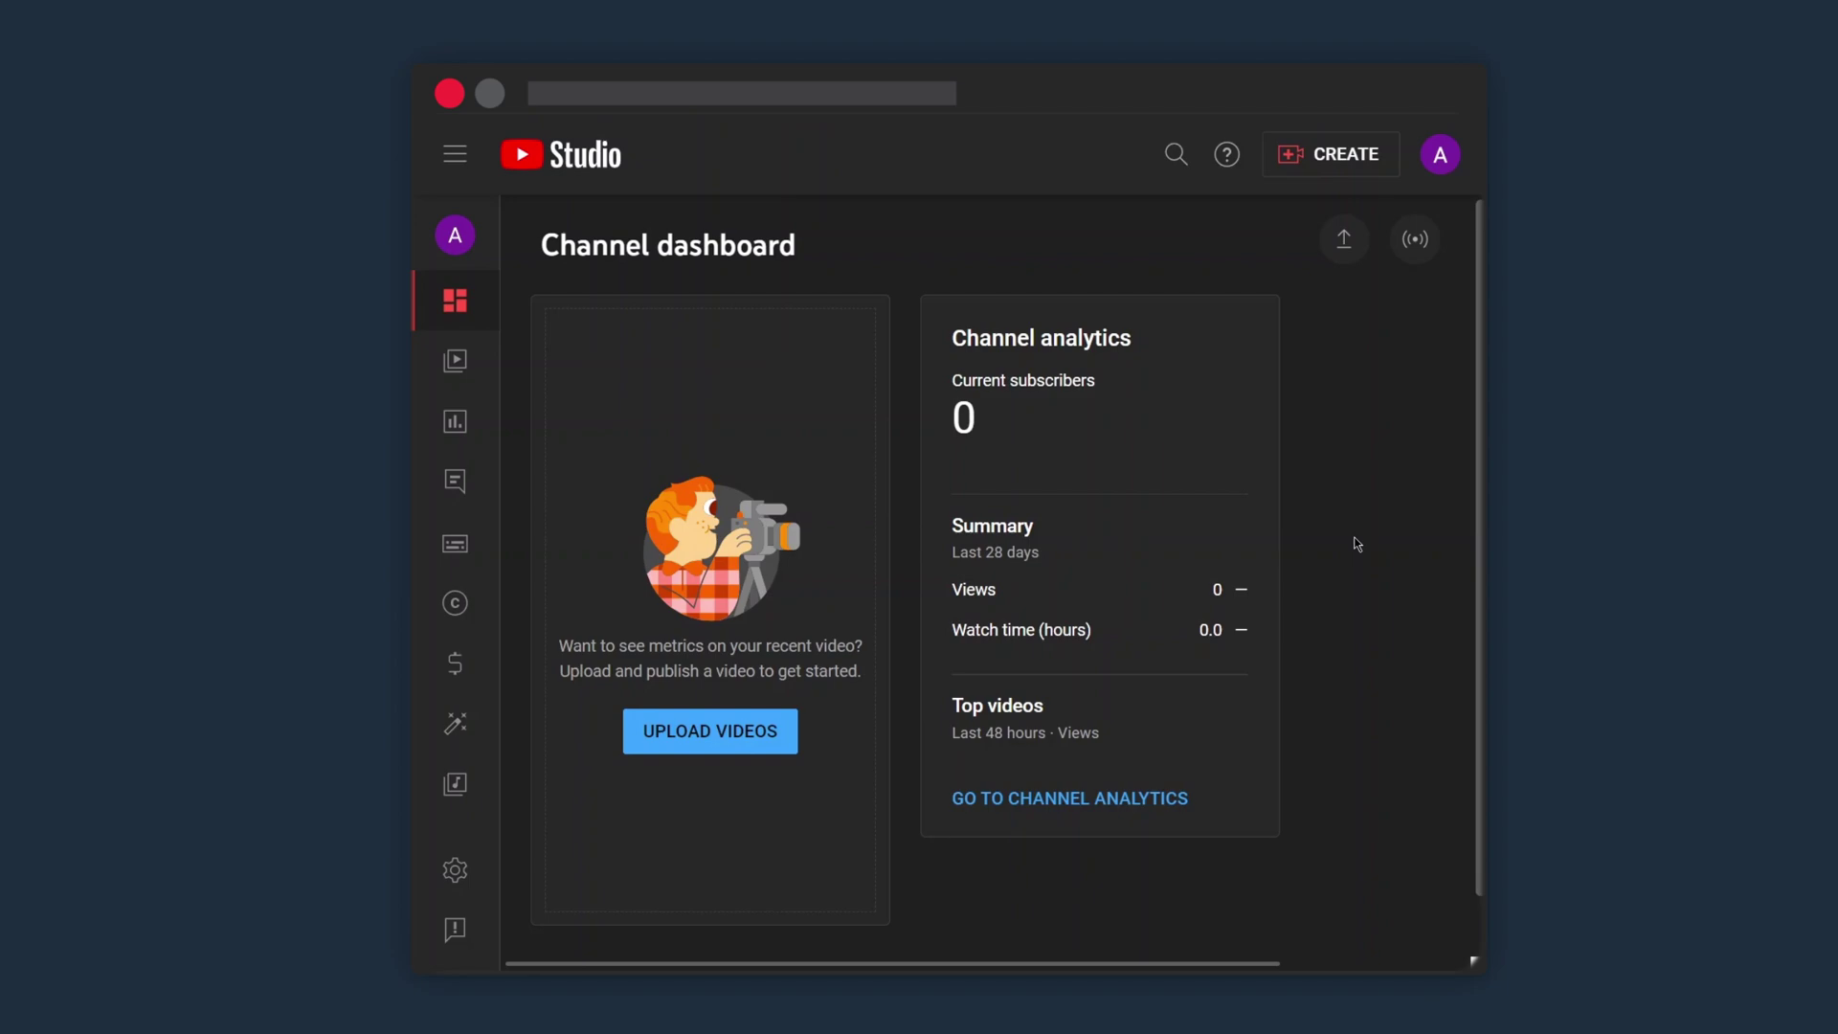
- Open the basic info customisation settings of both A Channel and Channel B and locate Channel B's handle
left_click(478, 734)
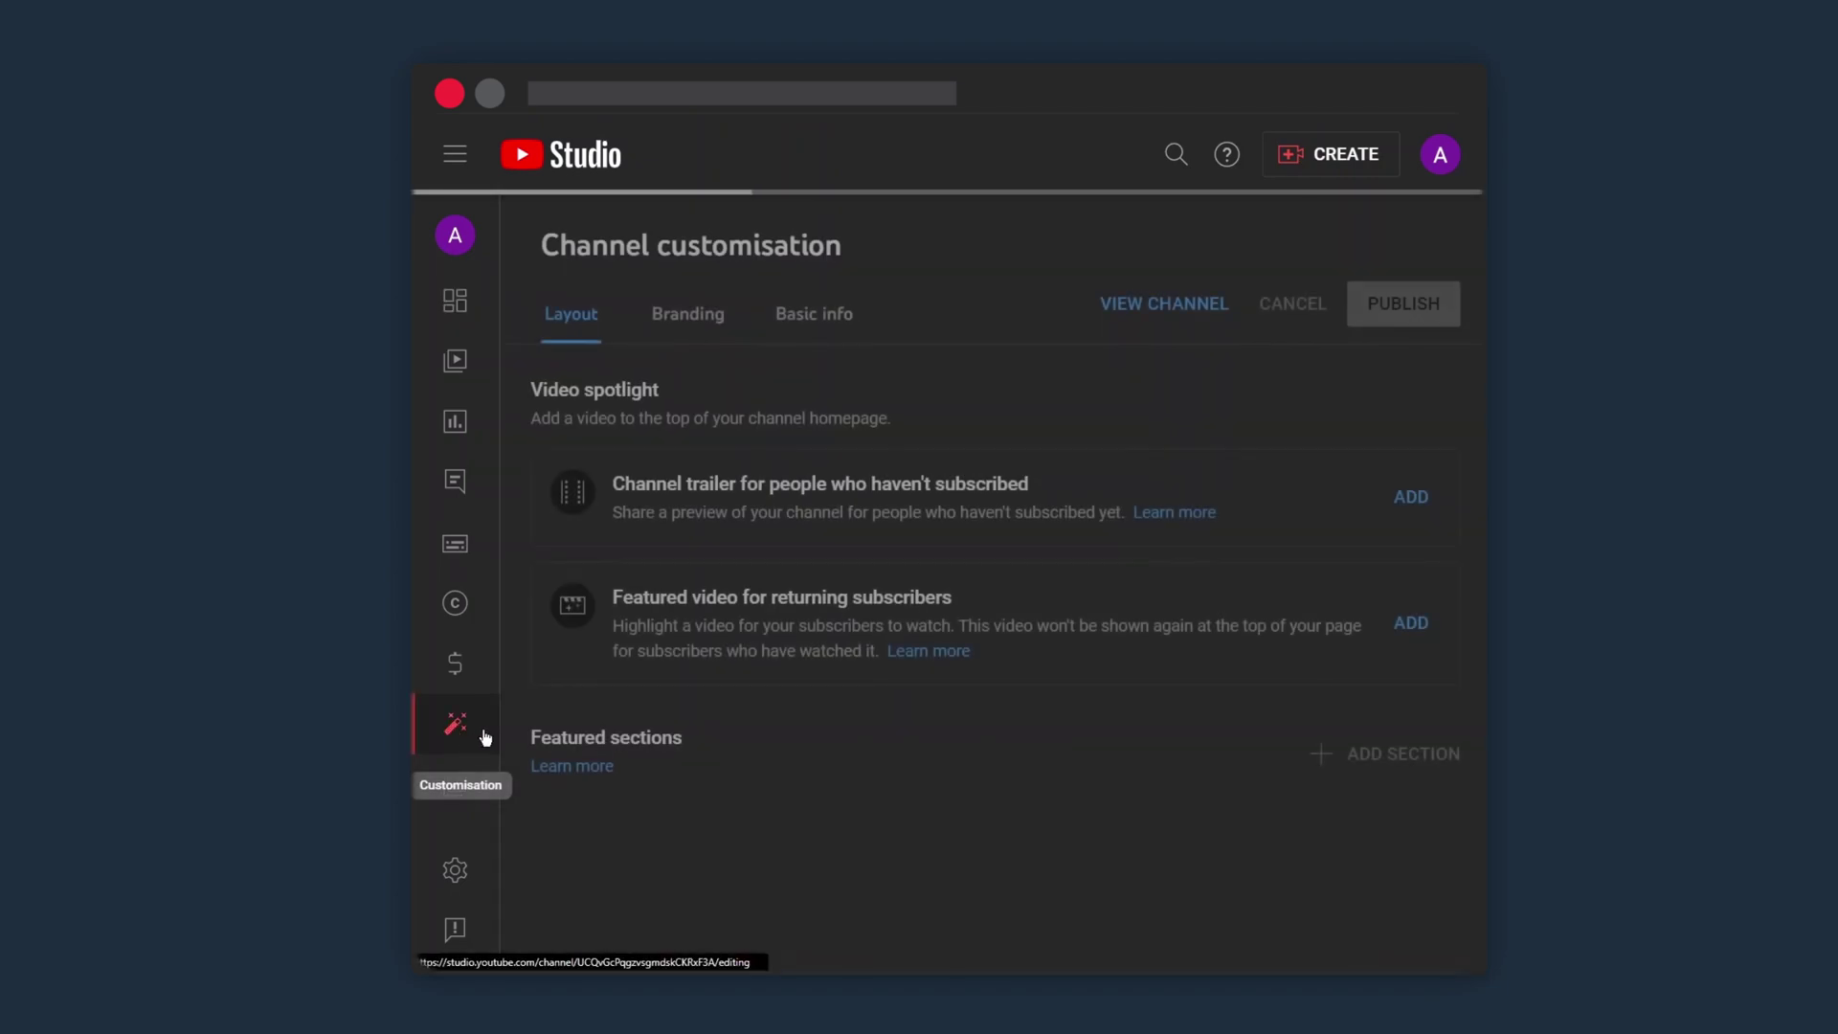
left_click(806, 323)
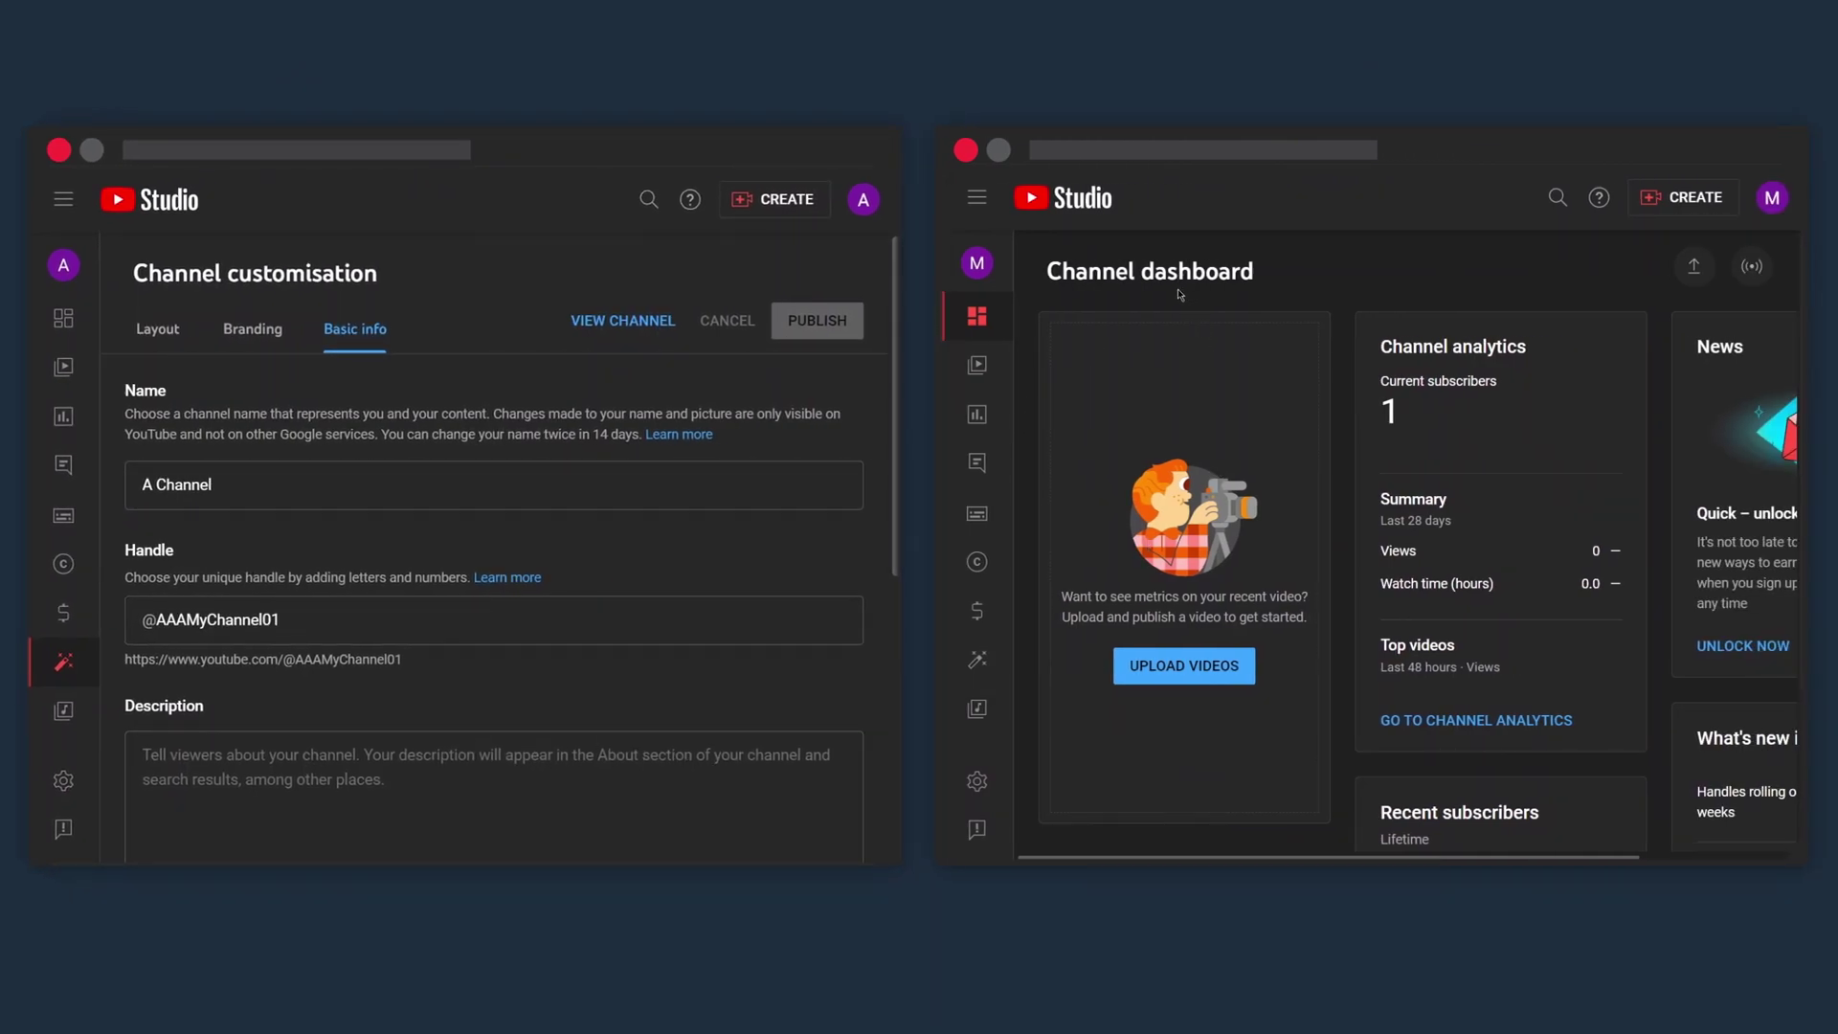
left_click(980, 663)
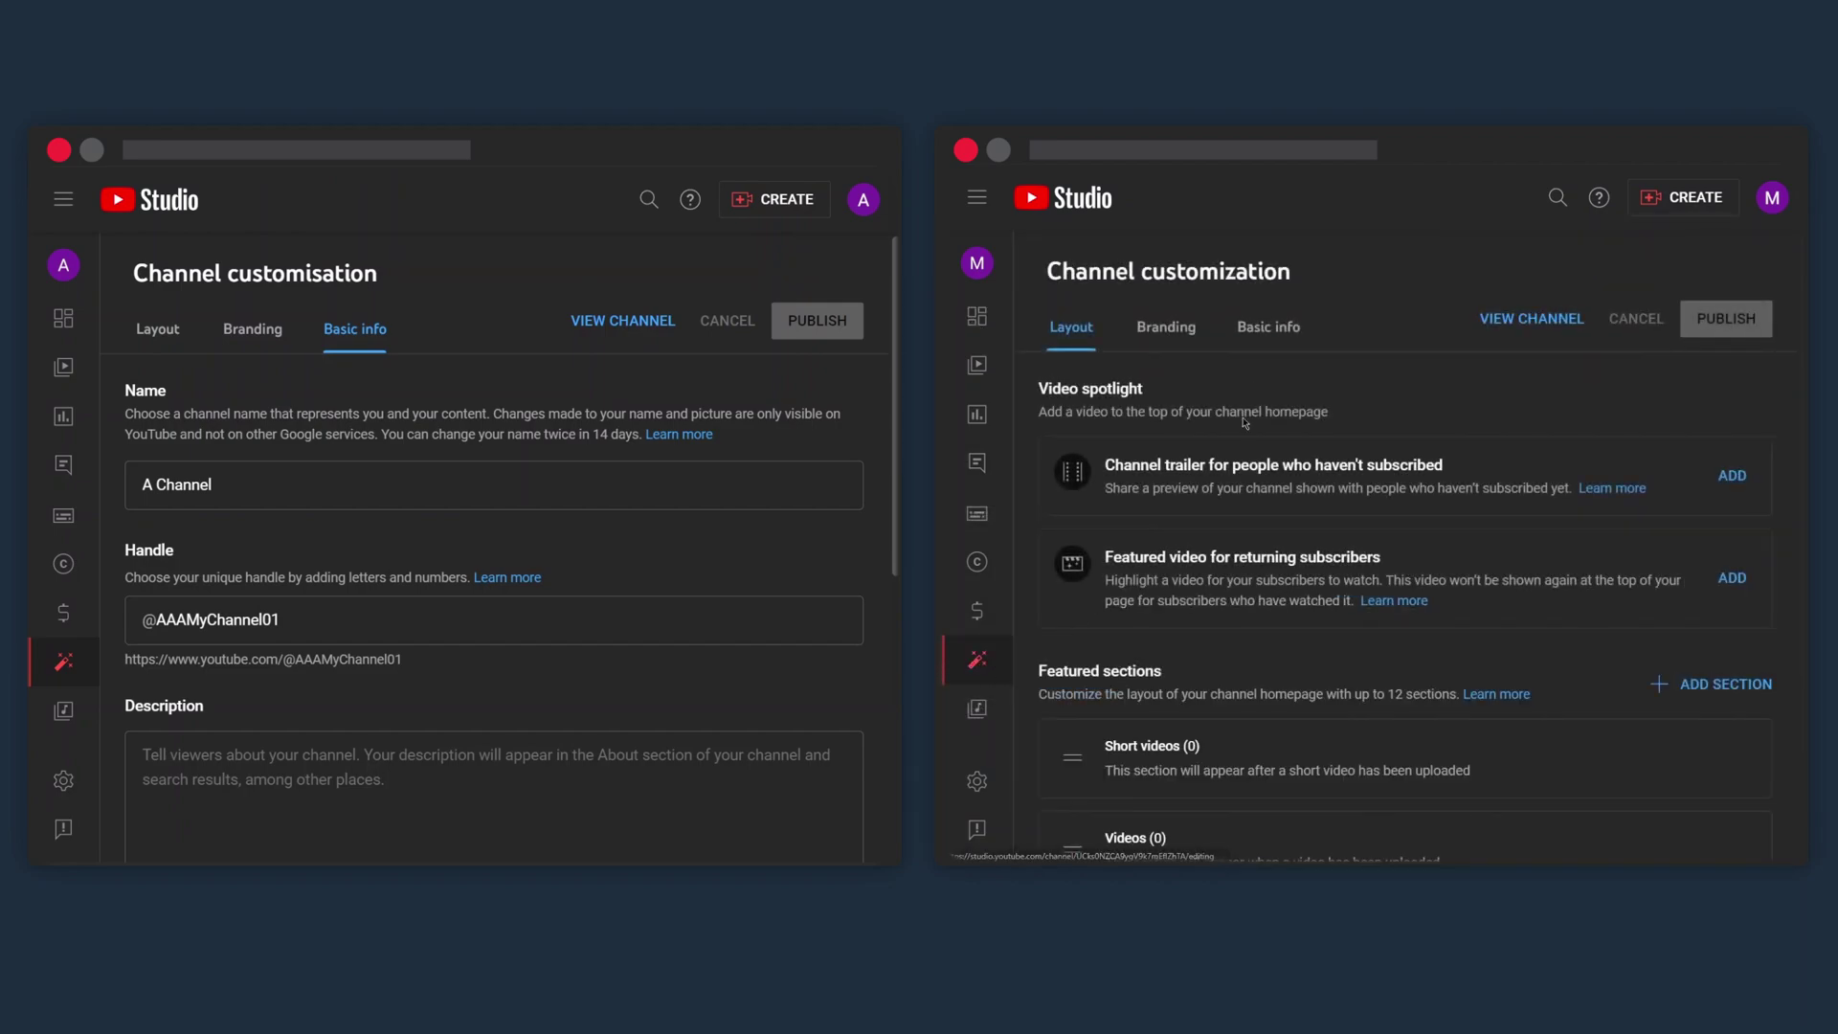
left_click(1271, 333)
left_click_drag(1197, 617, 1073, 617)
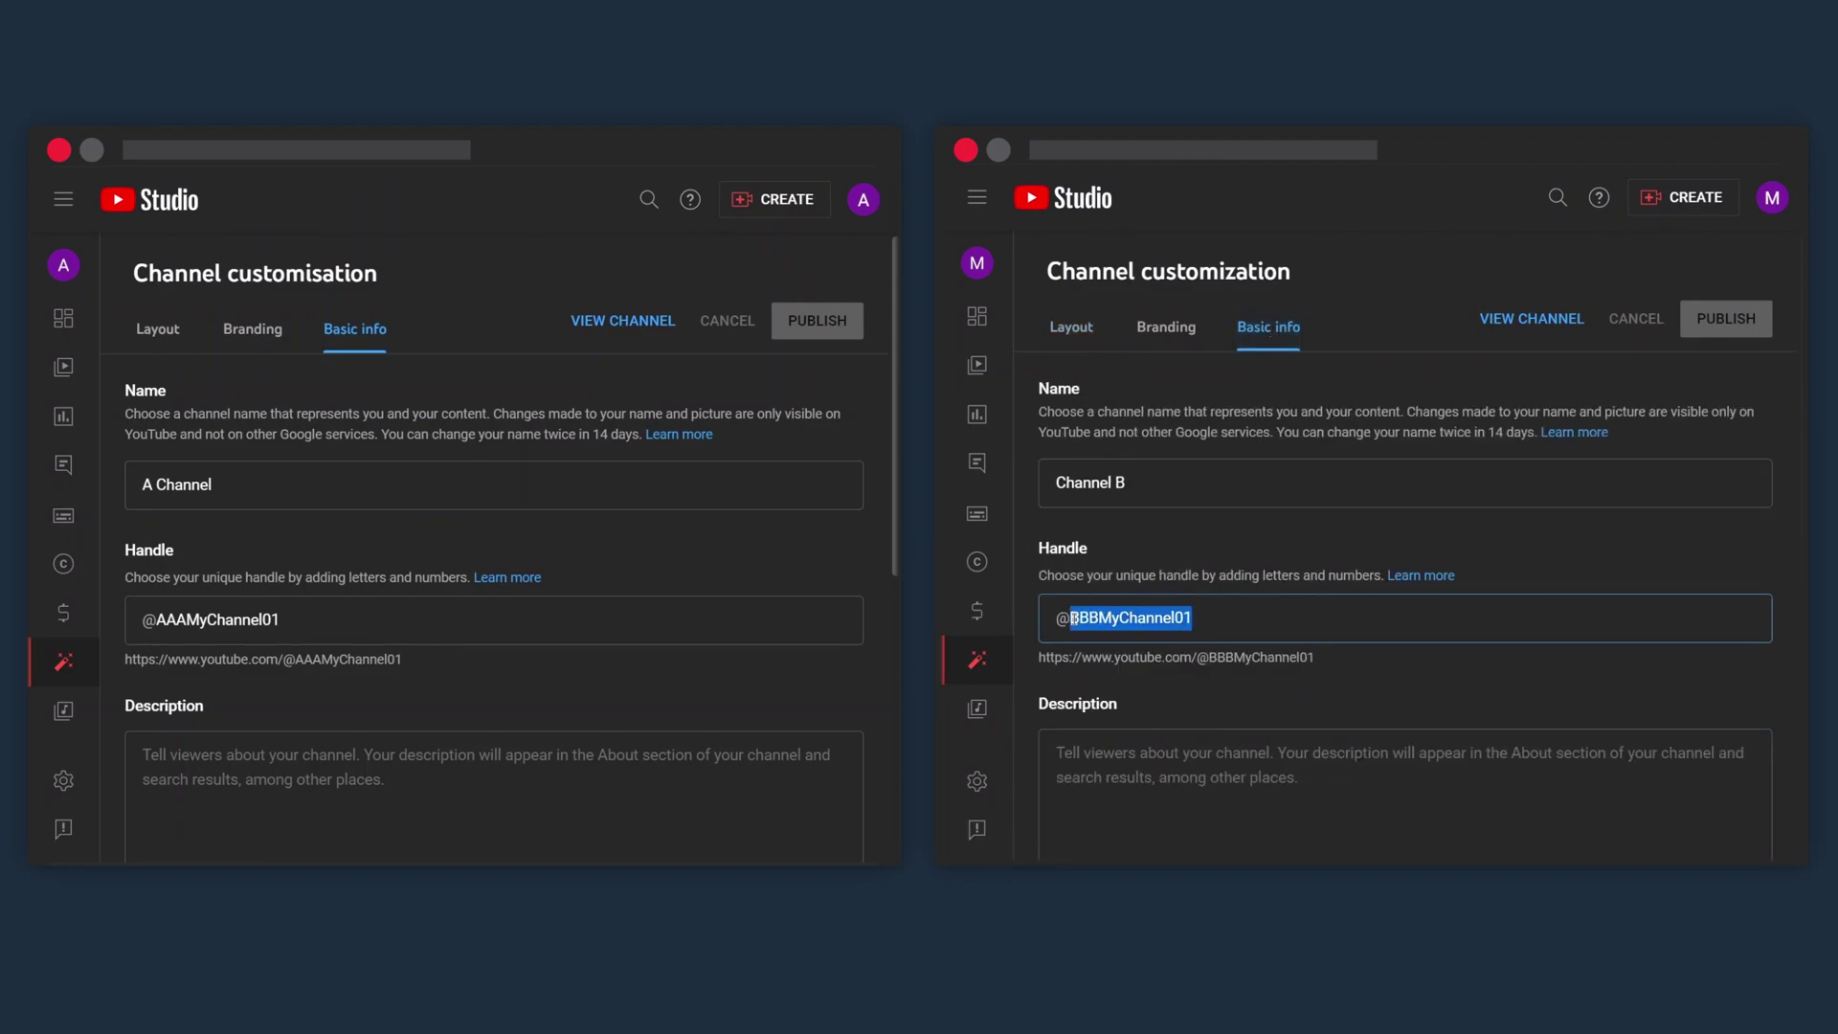
left_click(1218, 684)
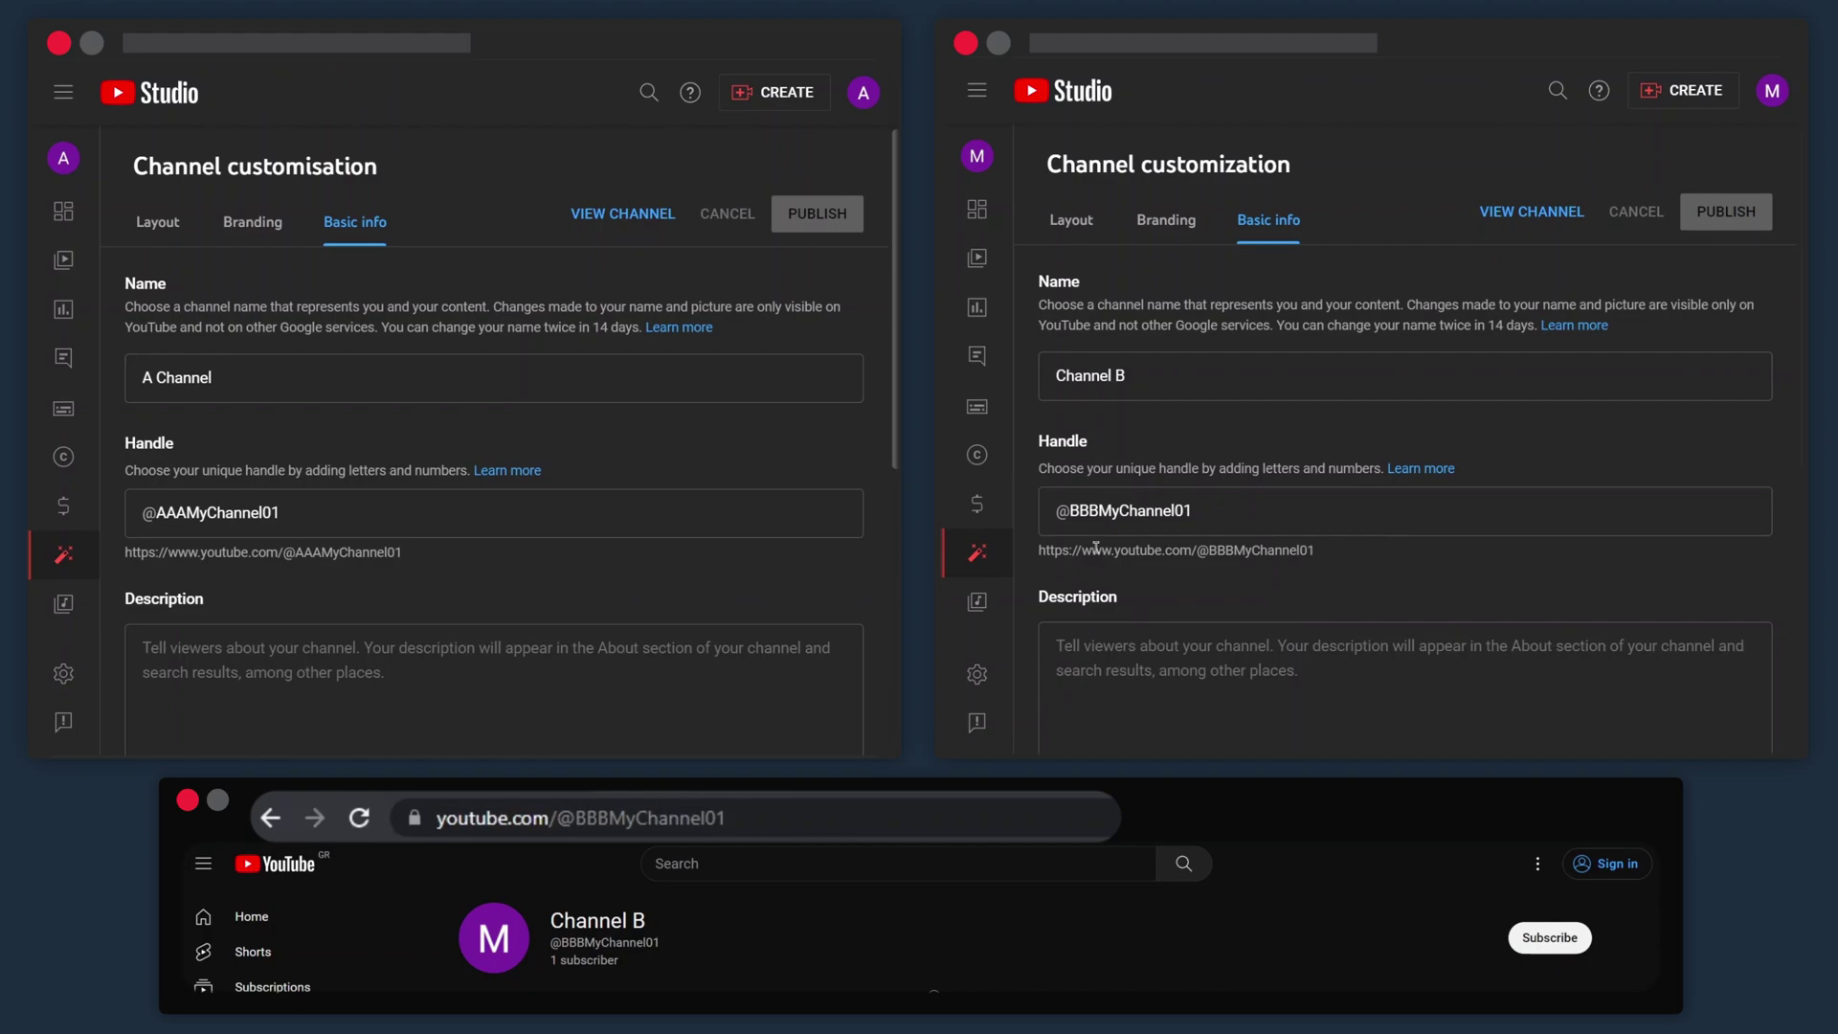
- Copy Channel B's handle BBBMyChannel01 and try it as A Channel's handle
left_click_drag(1069, 512, 1196, 514)
key("ctrl+c")
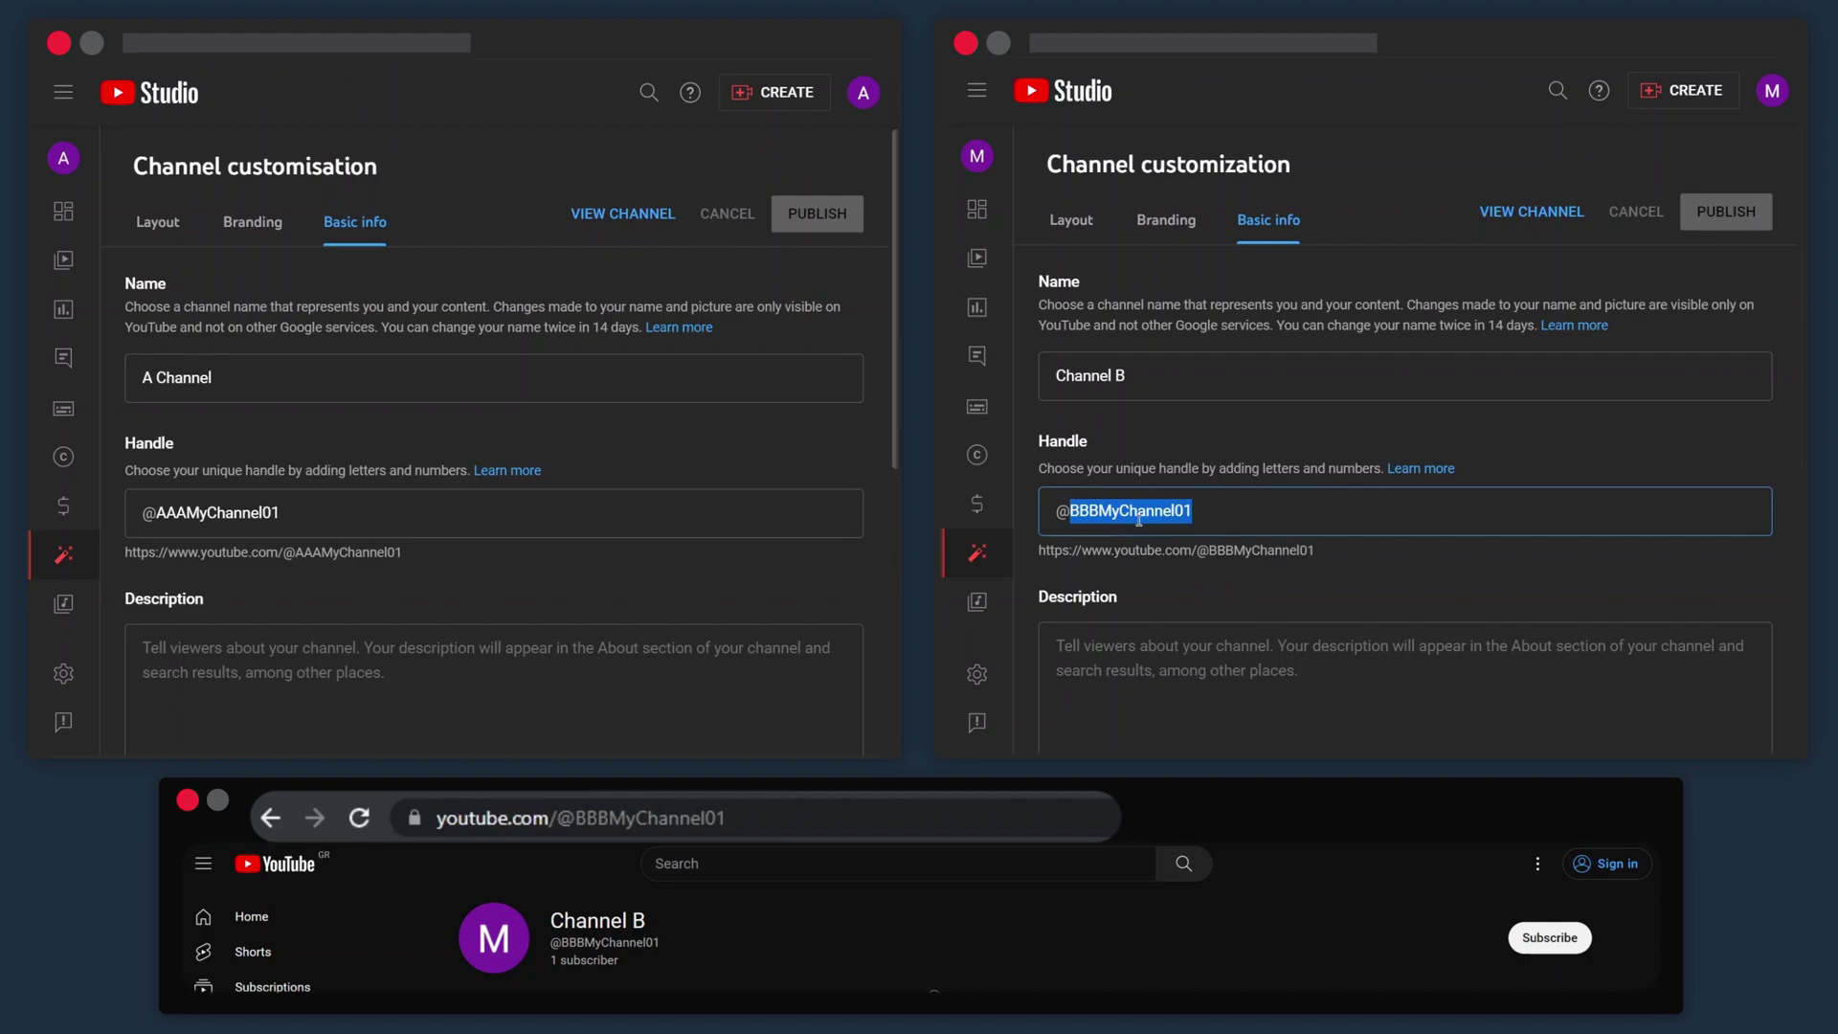
mouse_move(1138, 517)
left_mouse_down()
mouse_move(751, 456)
mouse_move(691, 489)
mouse_move(1107, 519)
left_mouse_up()
double_click(462, 510)
key("ctrl+v")
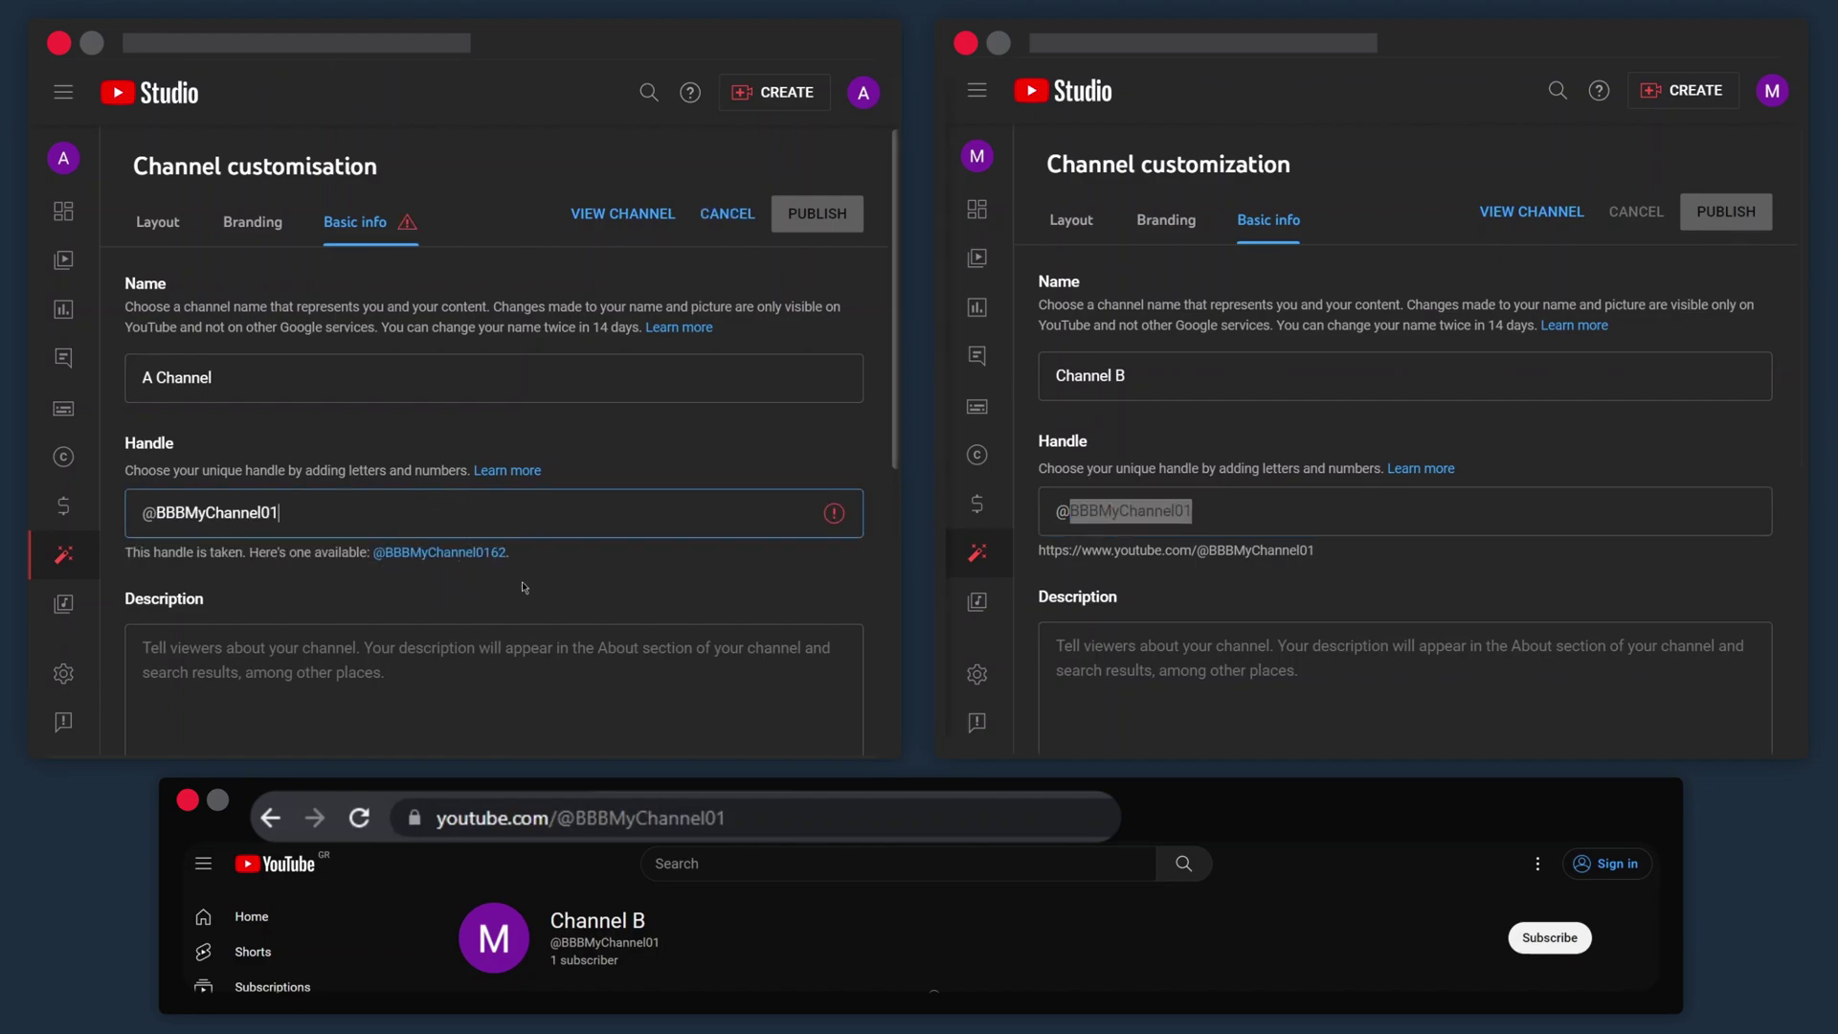
- Copy the handle entered for A Channel and clear its handle field
key("ctrl+a")
key("ctrl+c")
key("BackSpace")
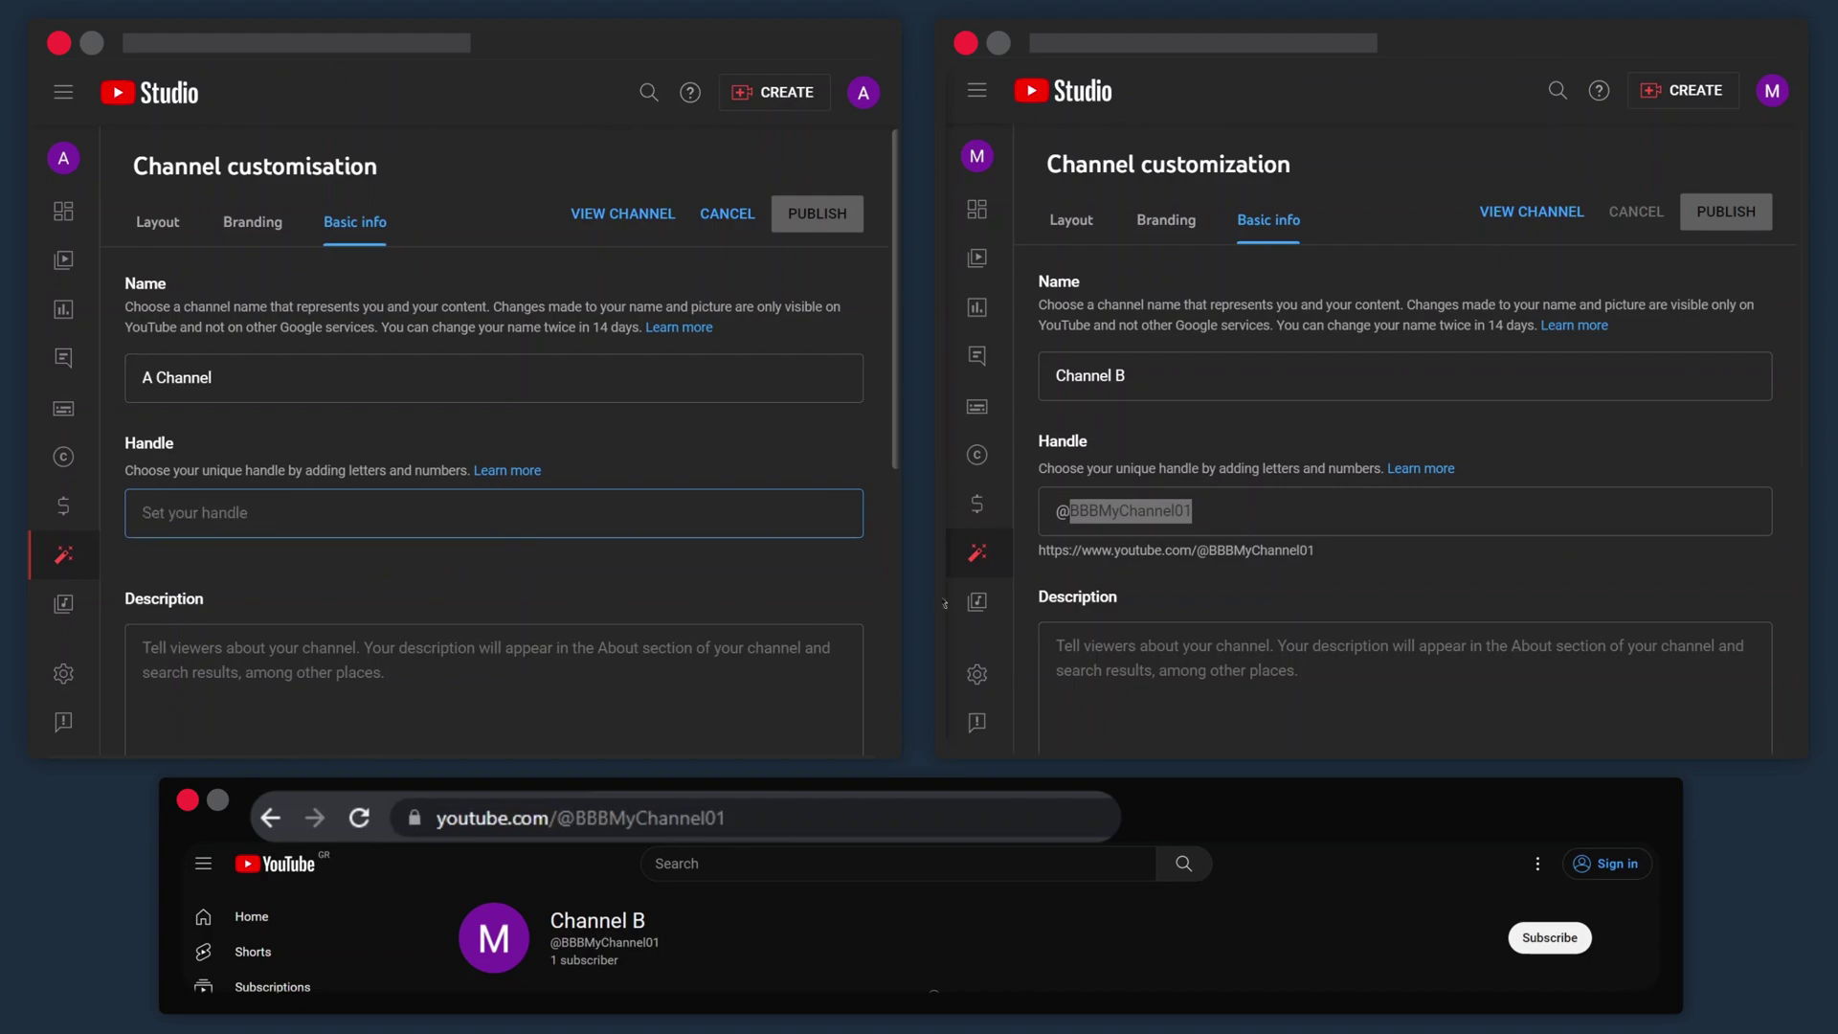
left_click(1213, 522)
key("BackSpace")
type("2")
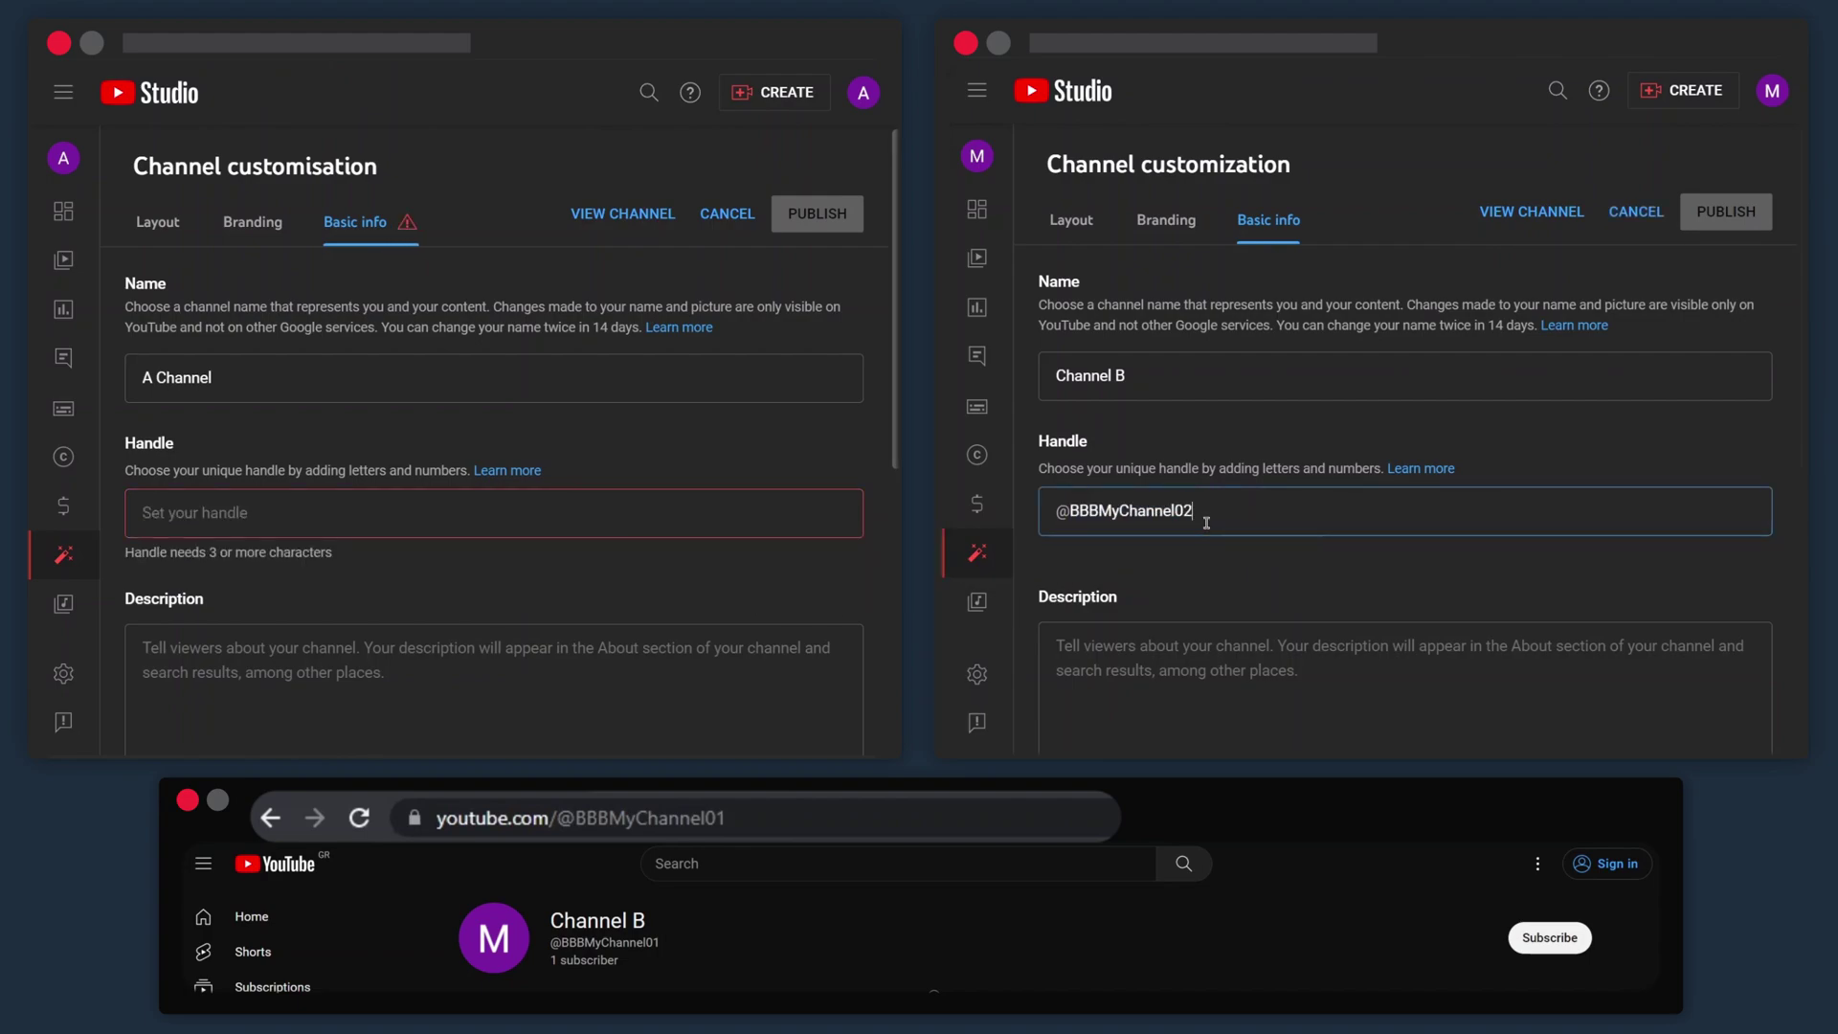
left_click(1726, 219)
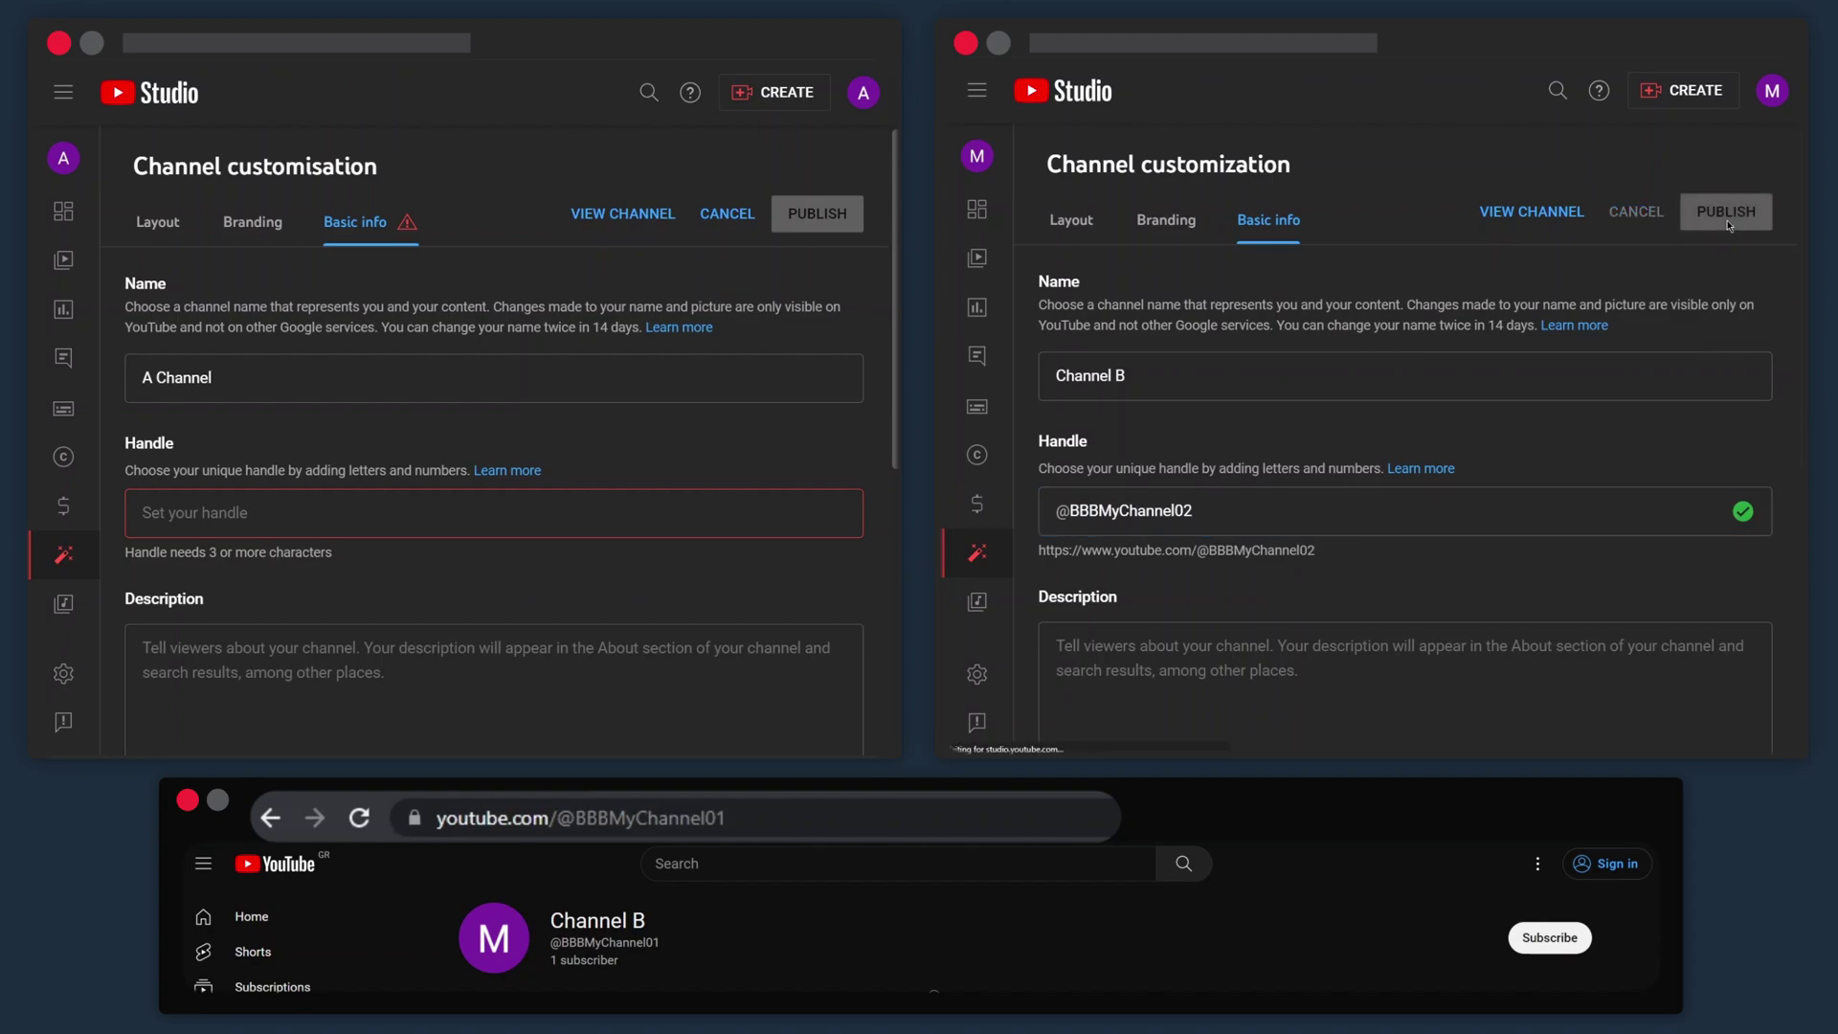
left_click(445, 505)
key("ctrl+v")
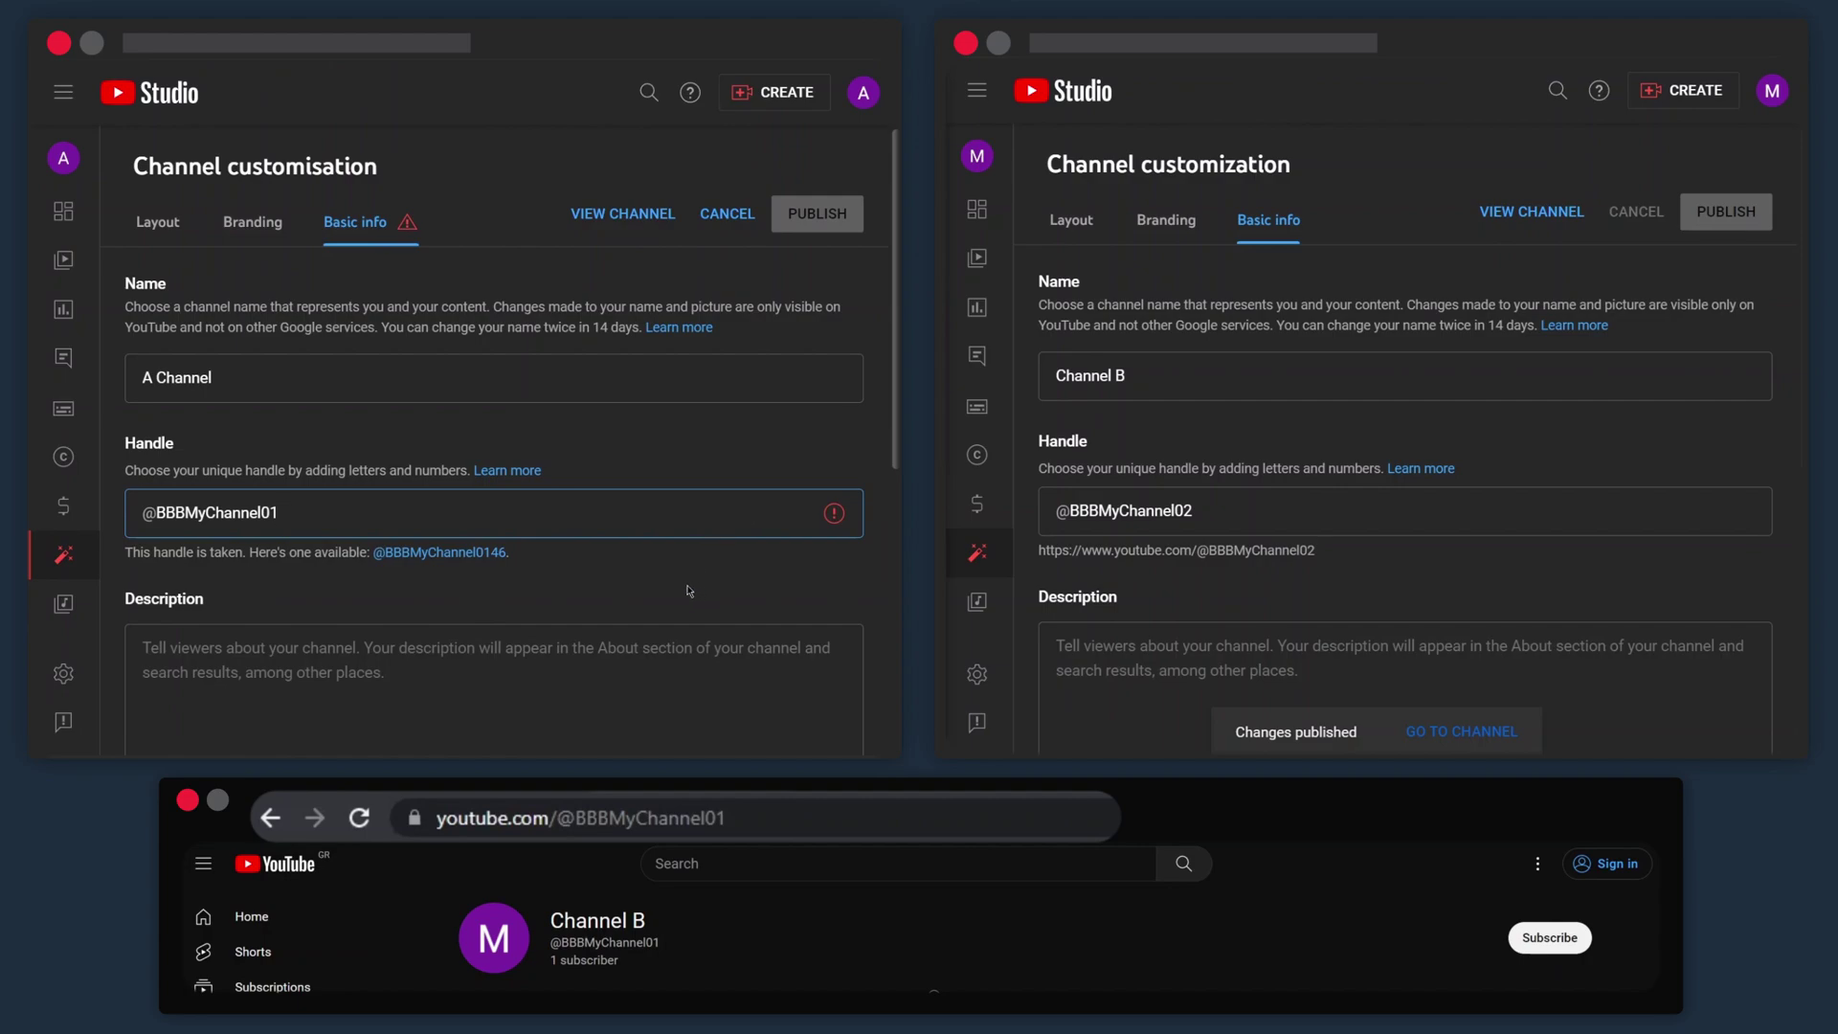
left_click(345, 825)
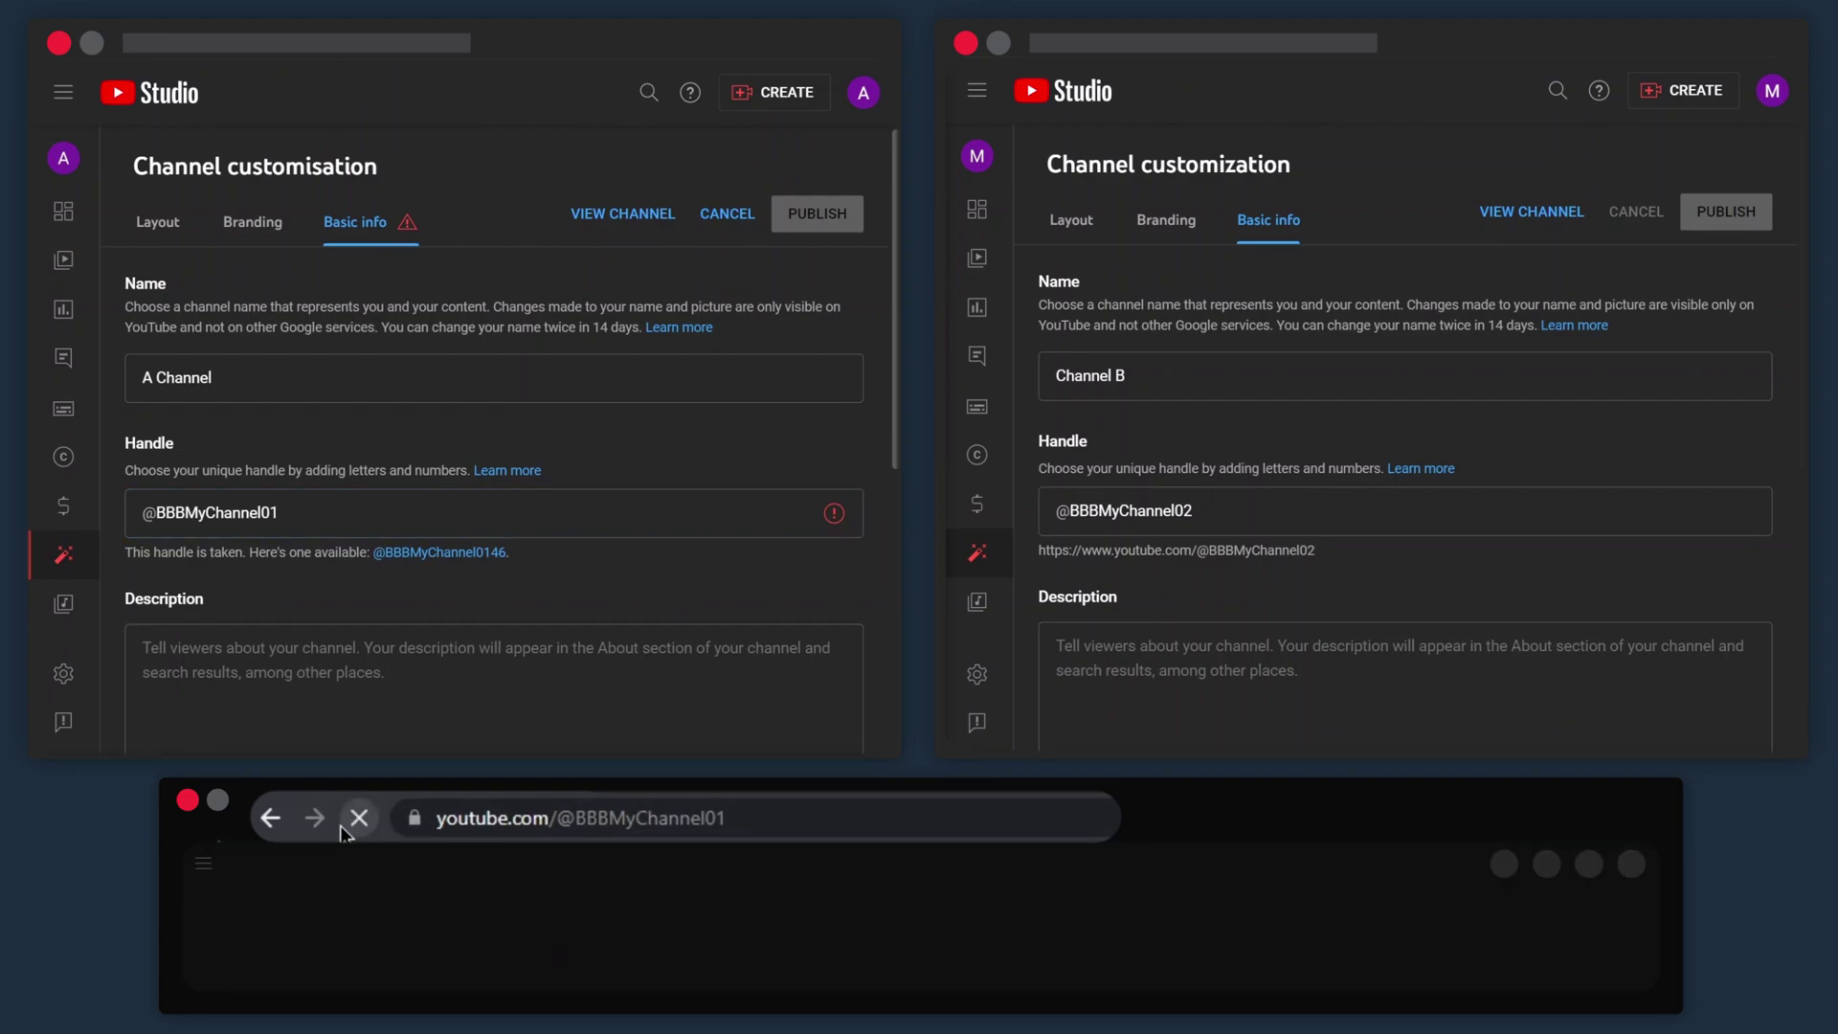
left_click_drag(561, 942, 654, 943)
left_click(669, 948)
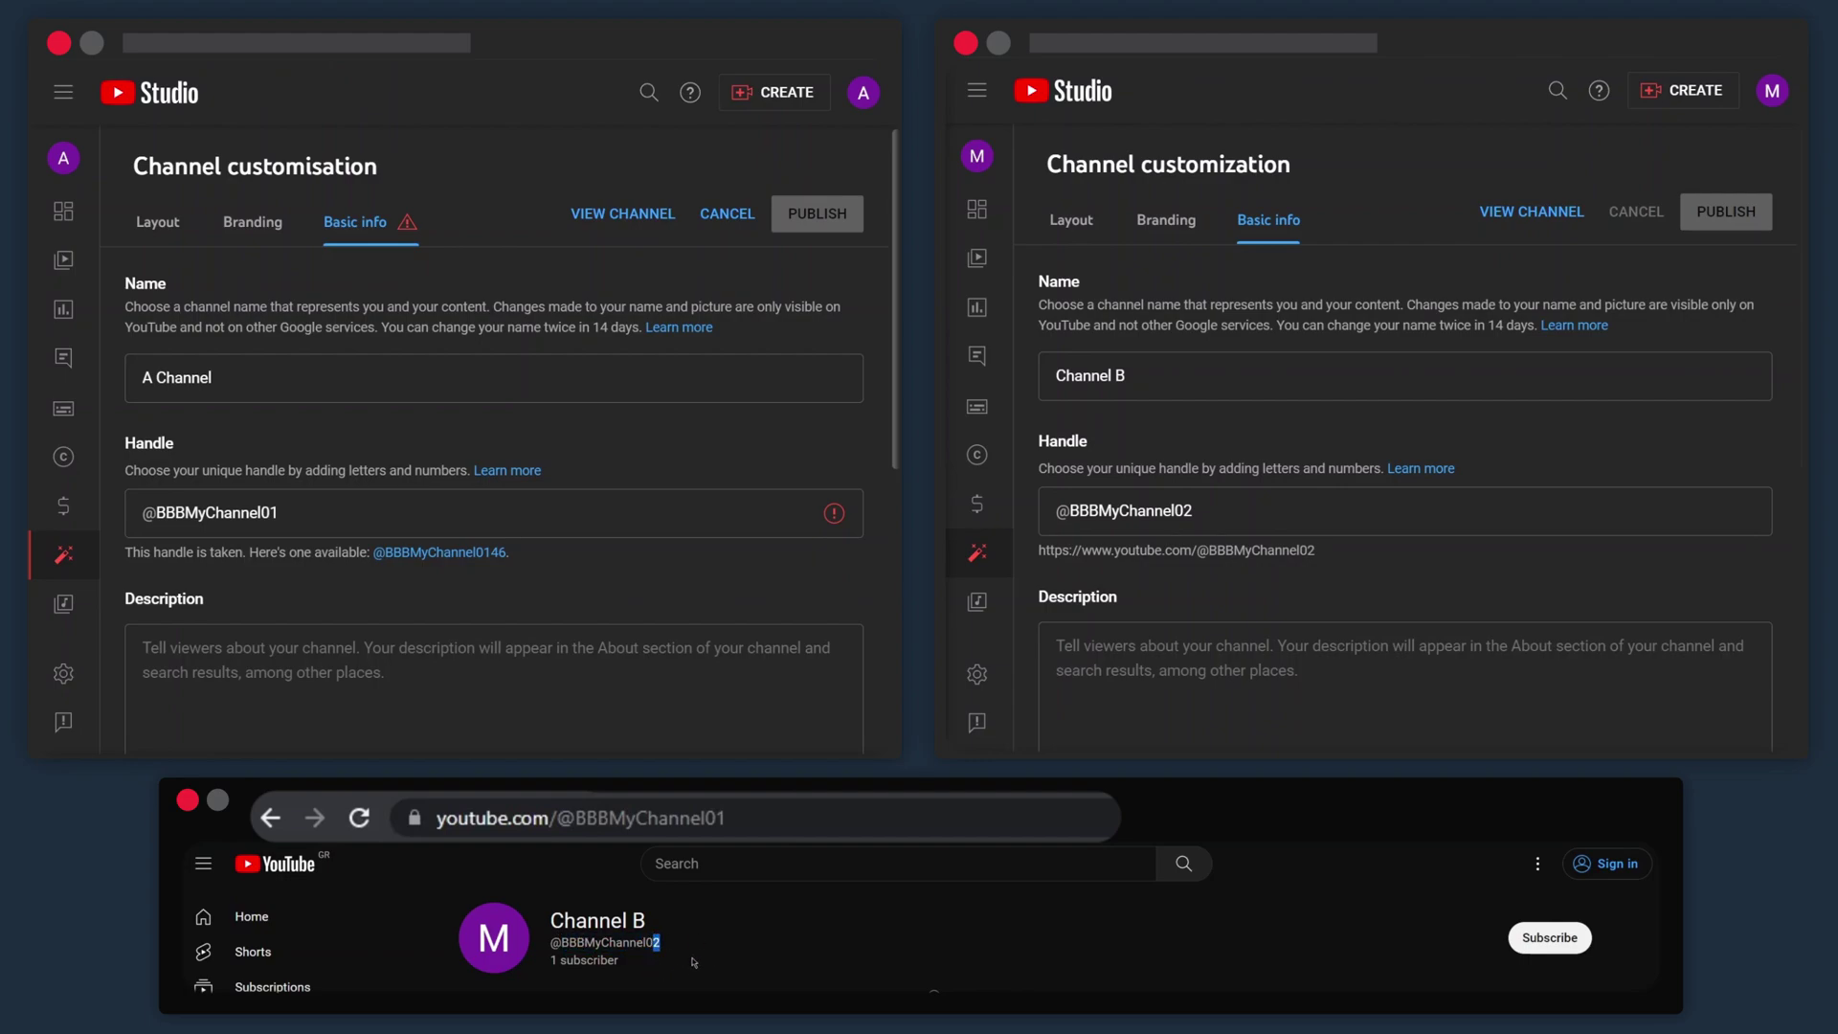
left_click(1025, 826)
left_click(1025, 826)
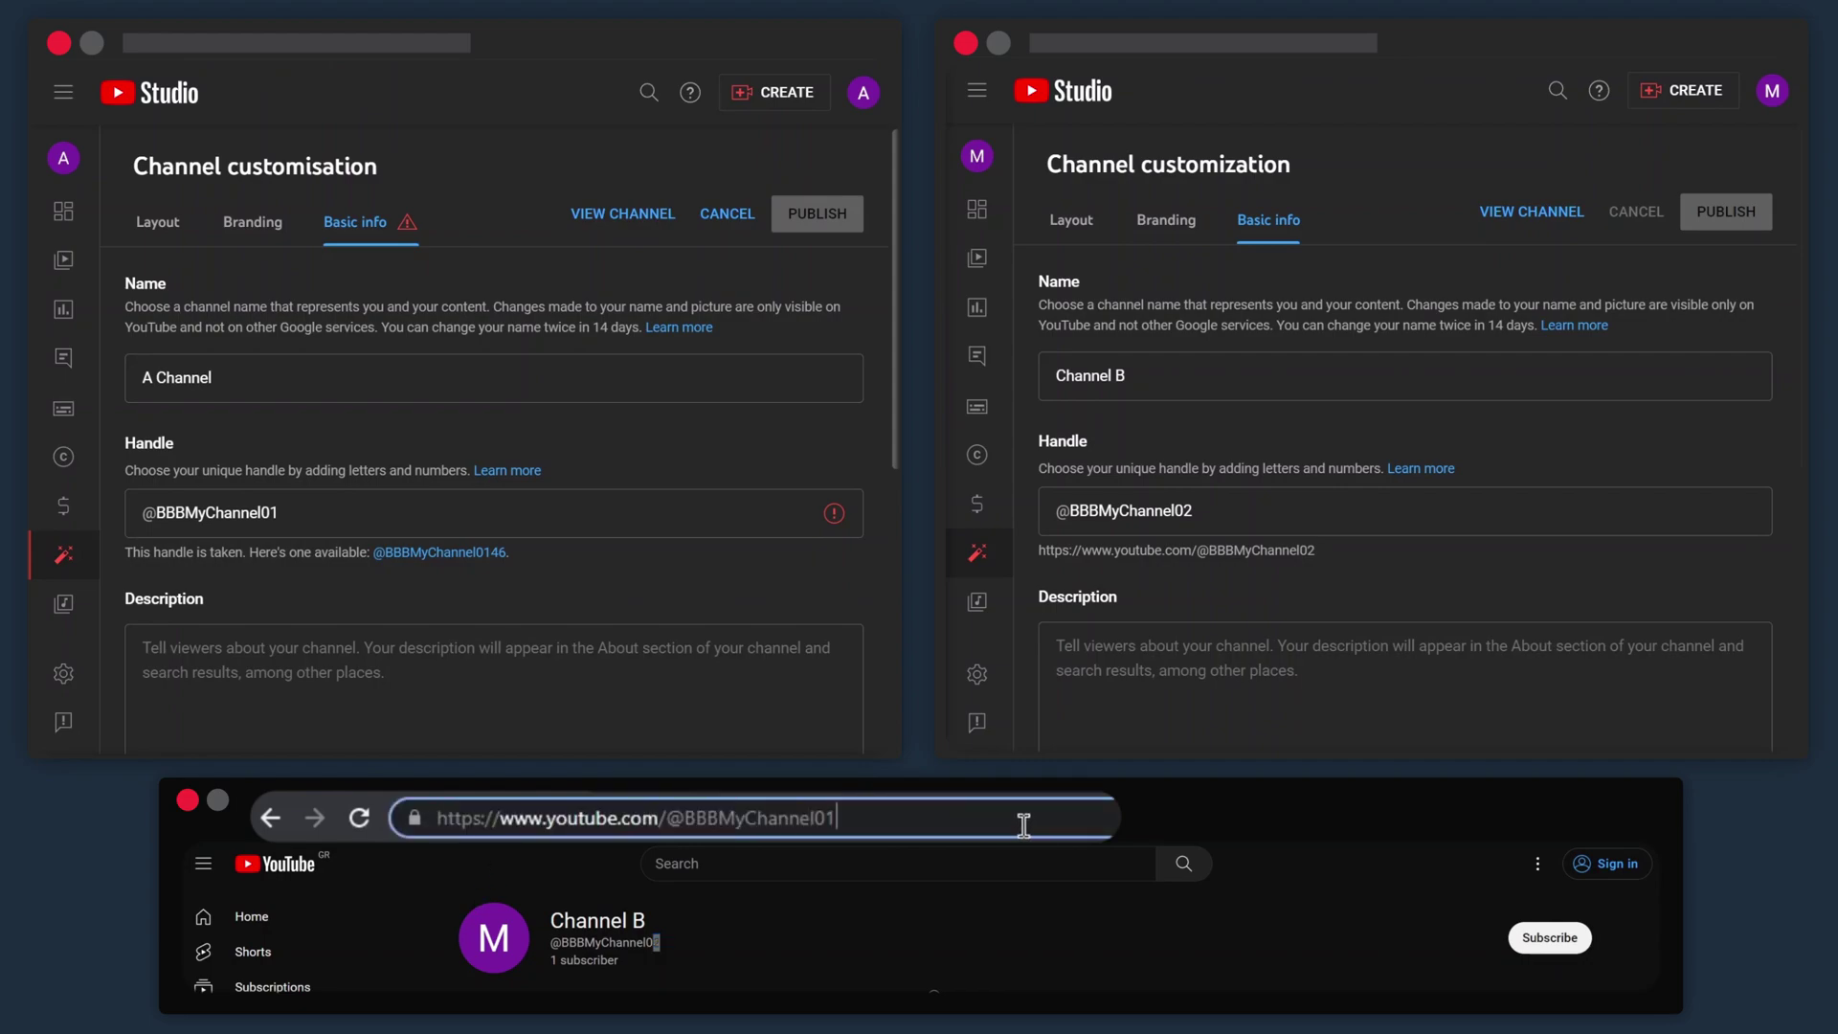
key("BackSpace")
type("2")
key("Return")
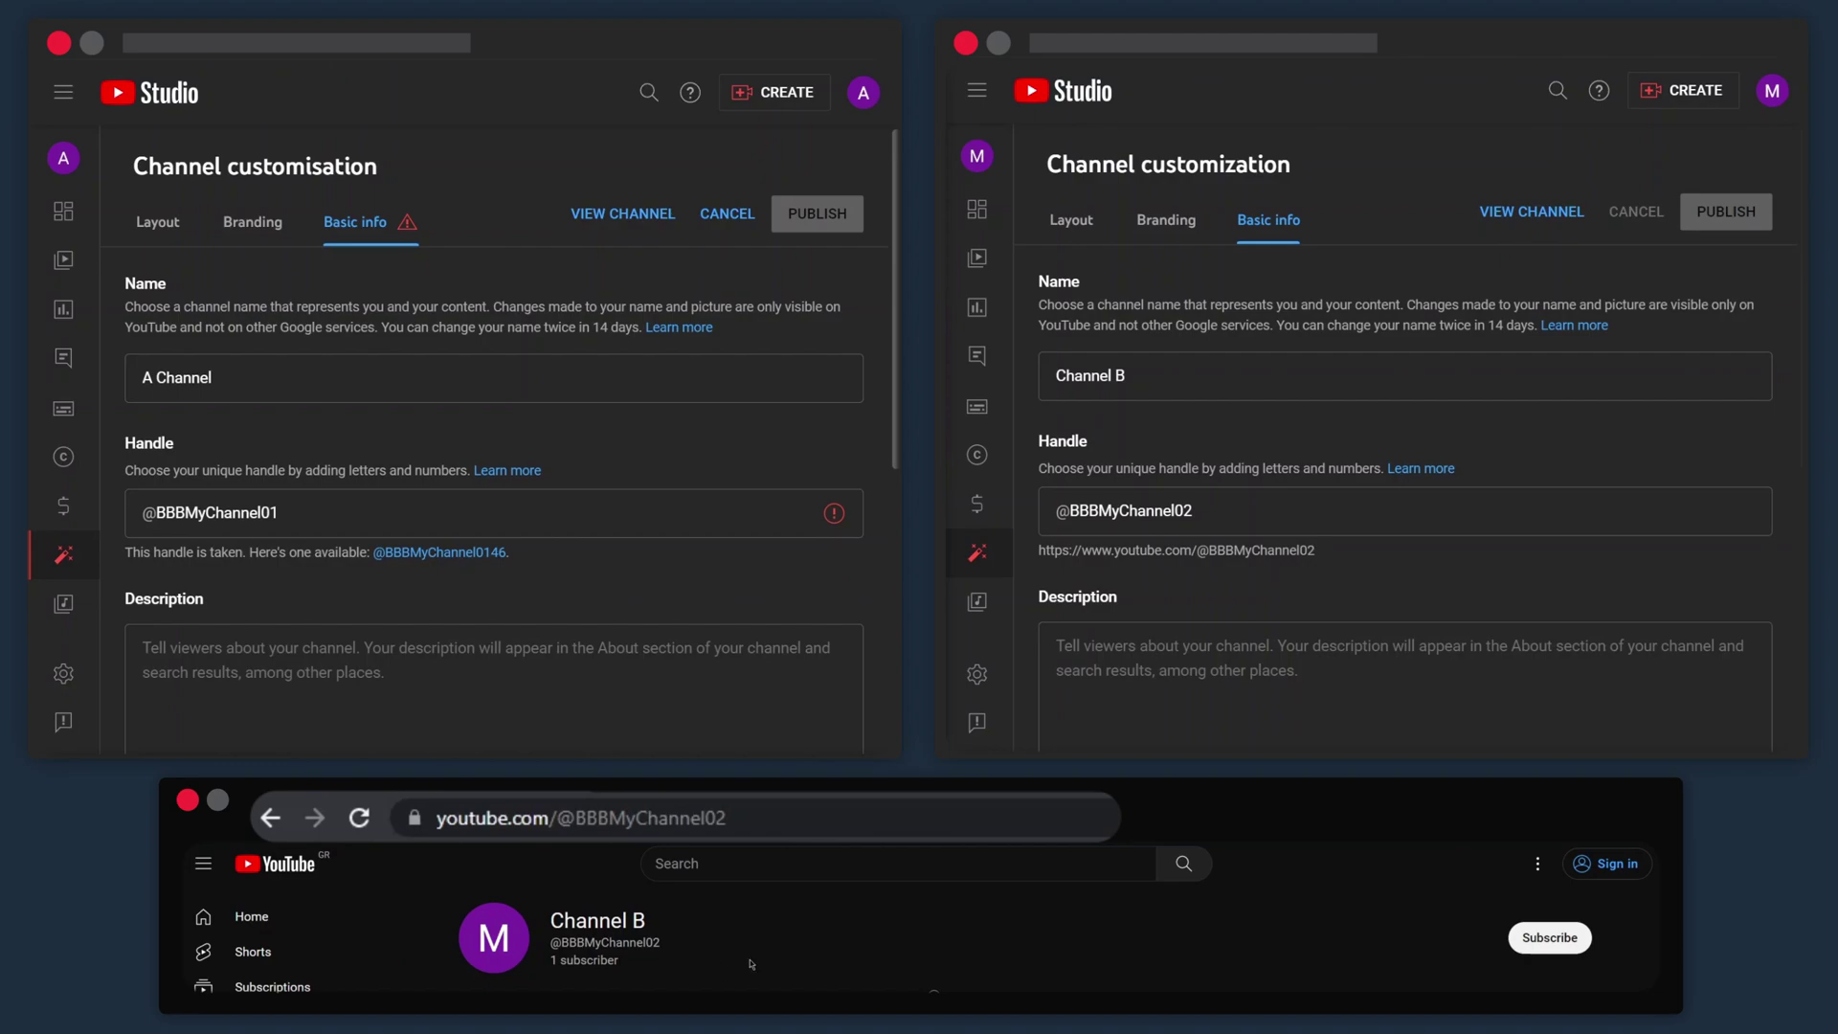
left_click(1189, 507)
key("BackSpace")
type("1")
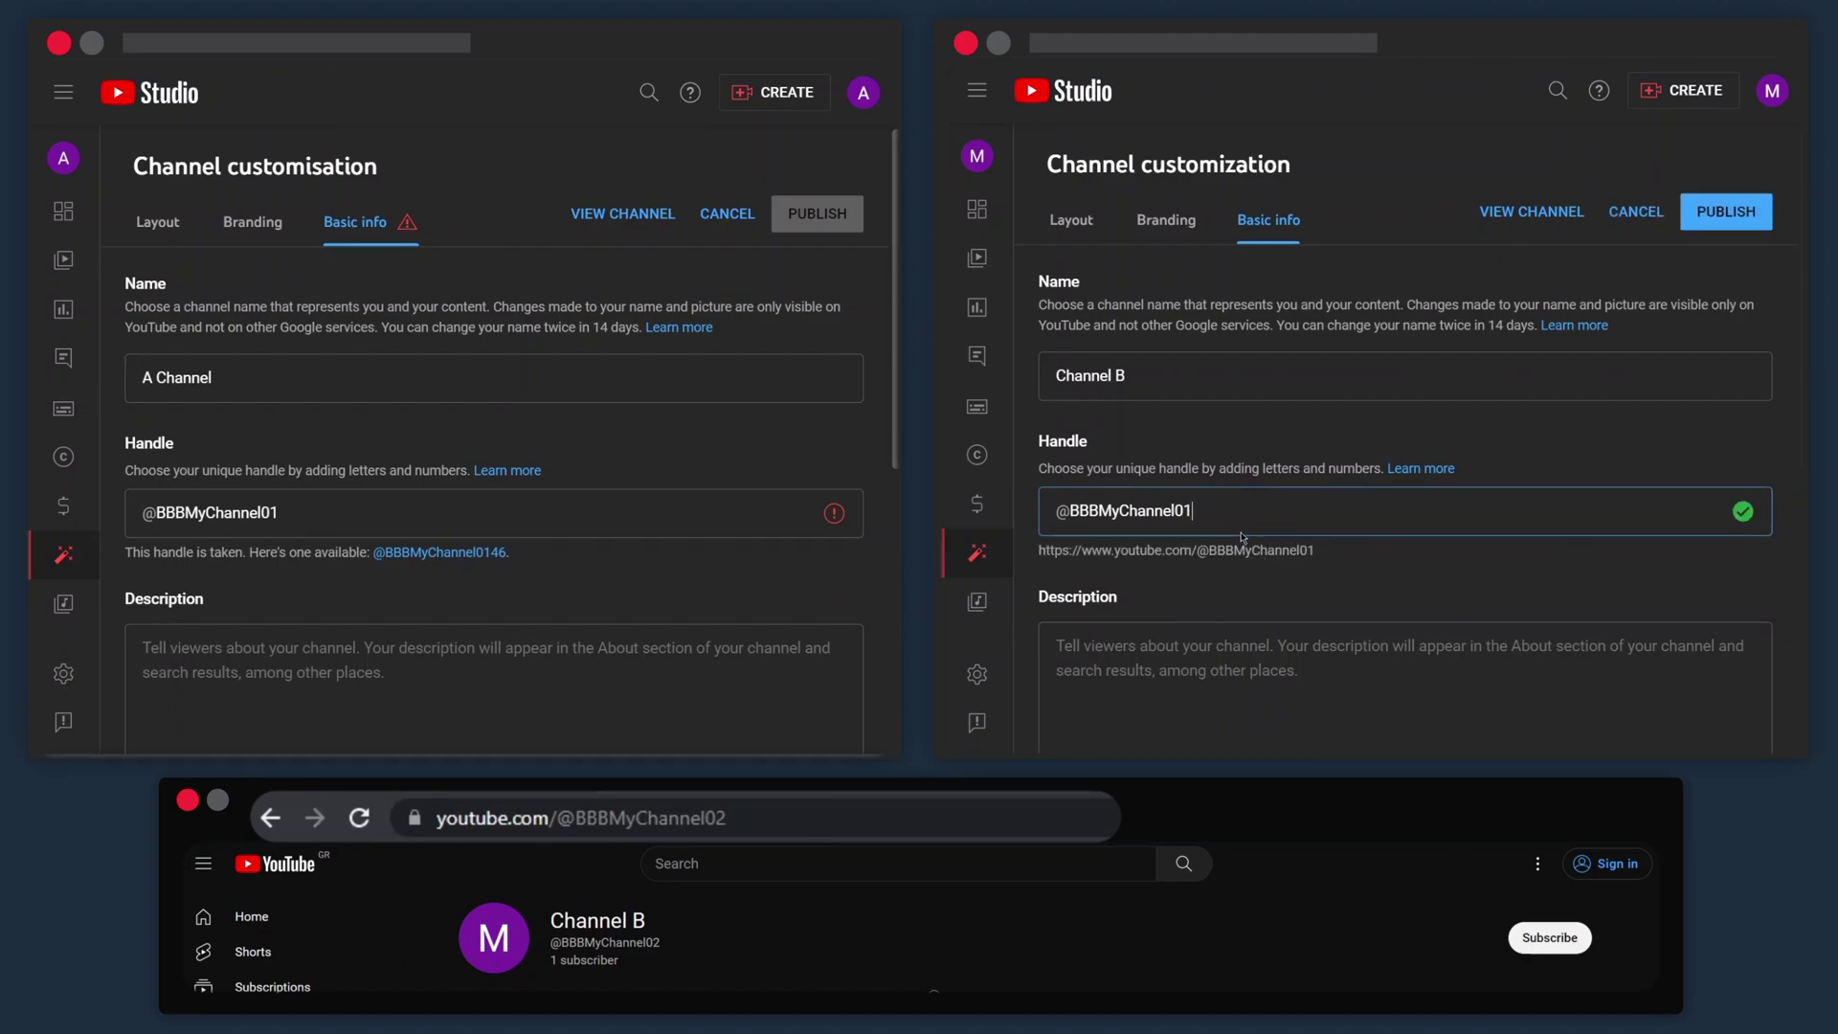
key("BackSpace")
type("2")
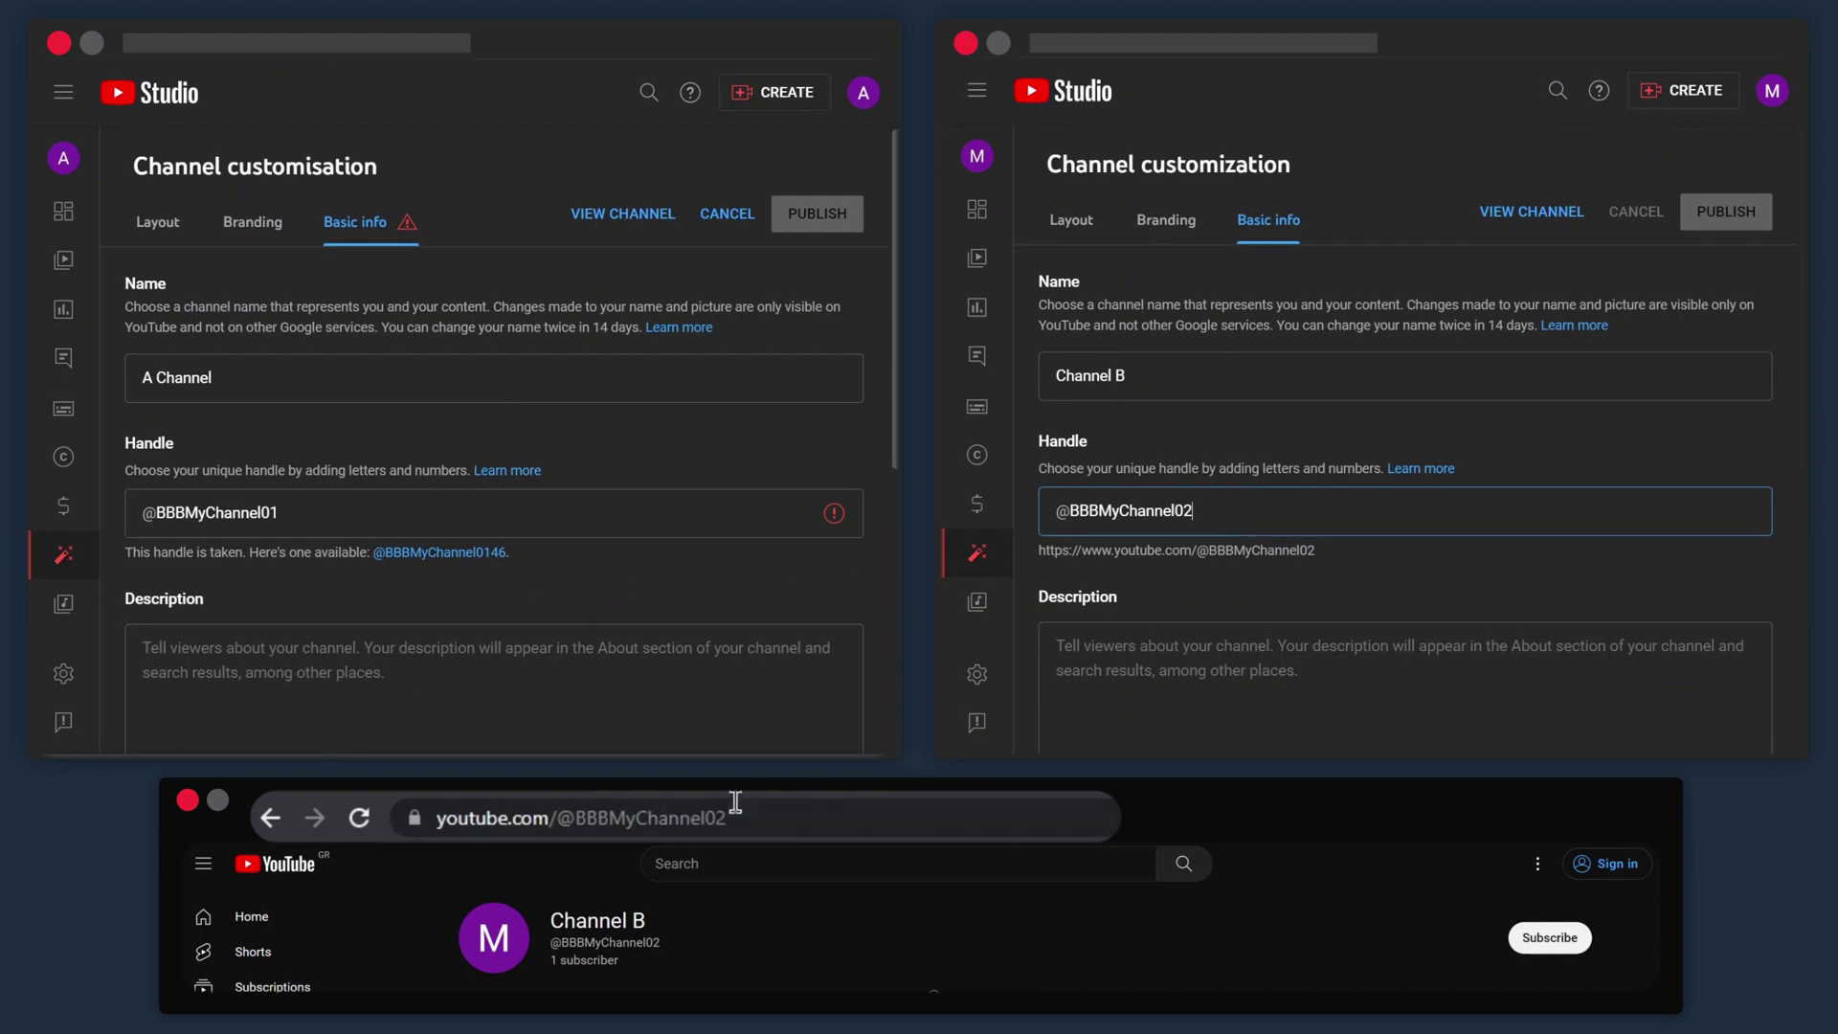
left_click_drag(714, 814, 770, 805)
type("1")
key("Return")
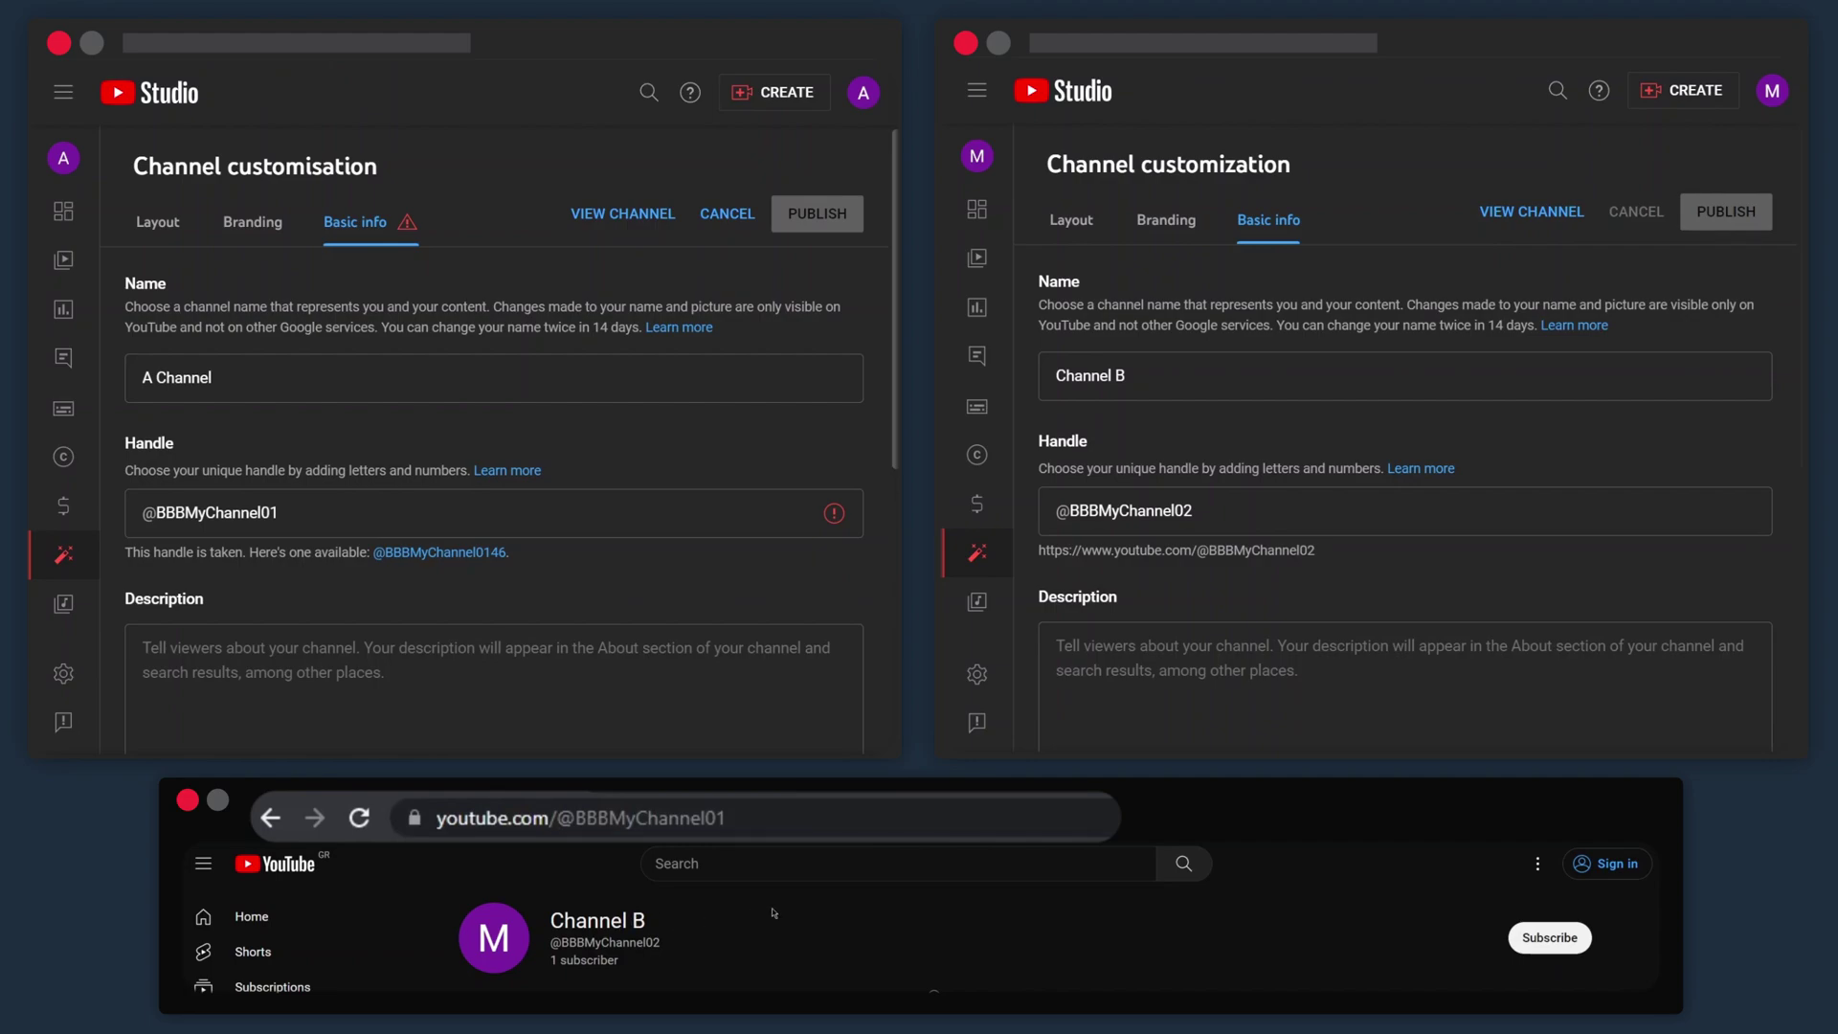
left_click_drag(1182, 510, 1204, 509)
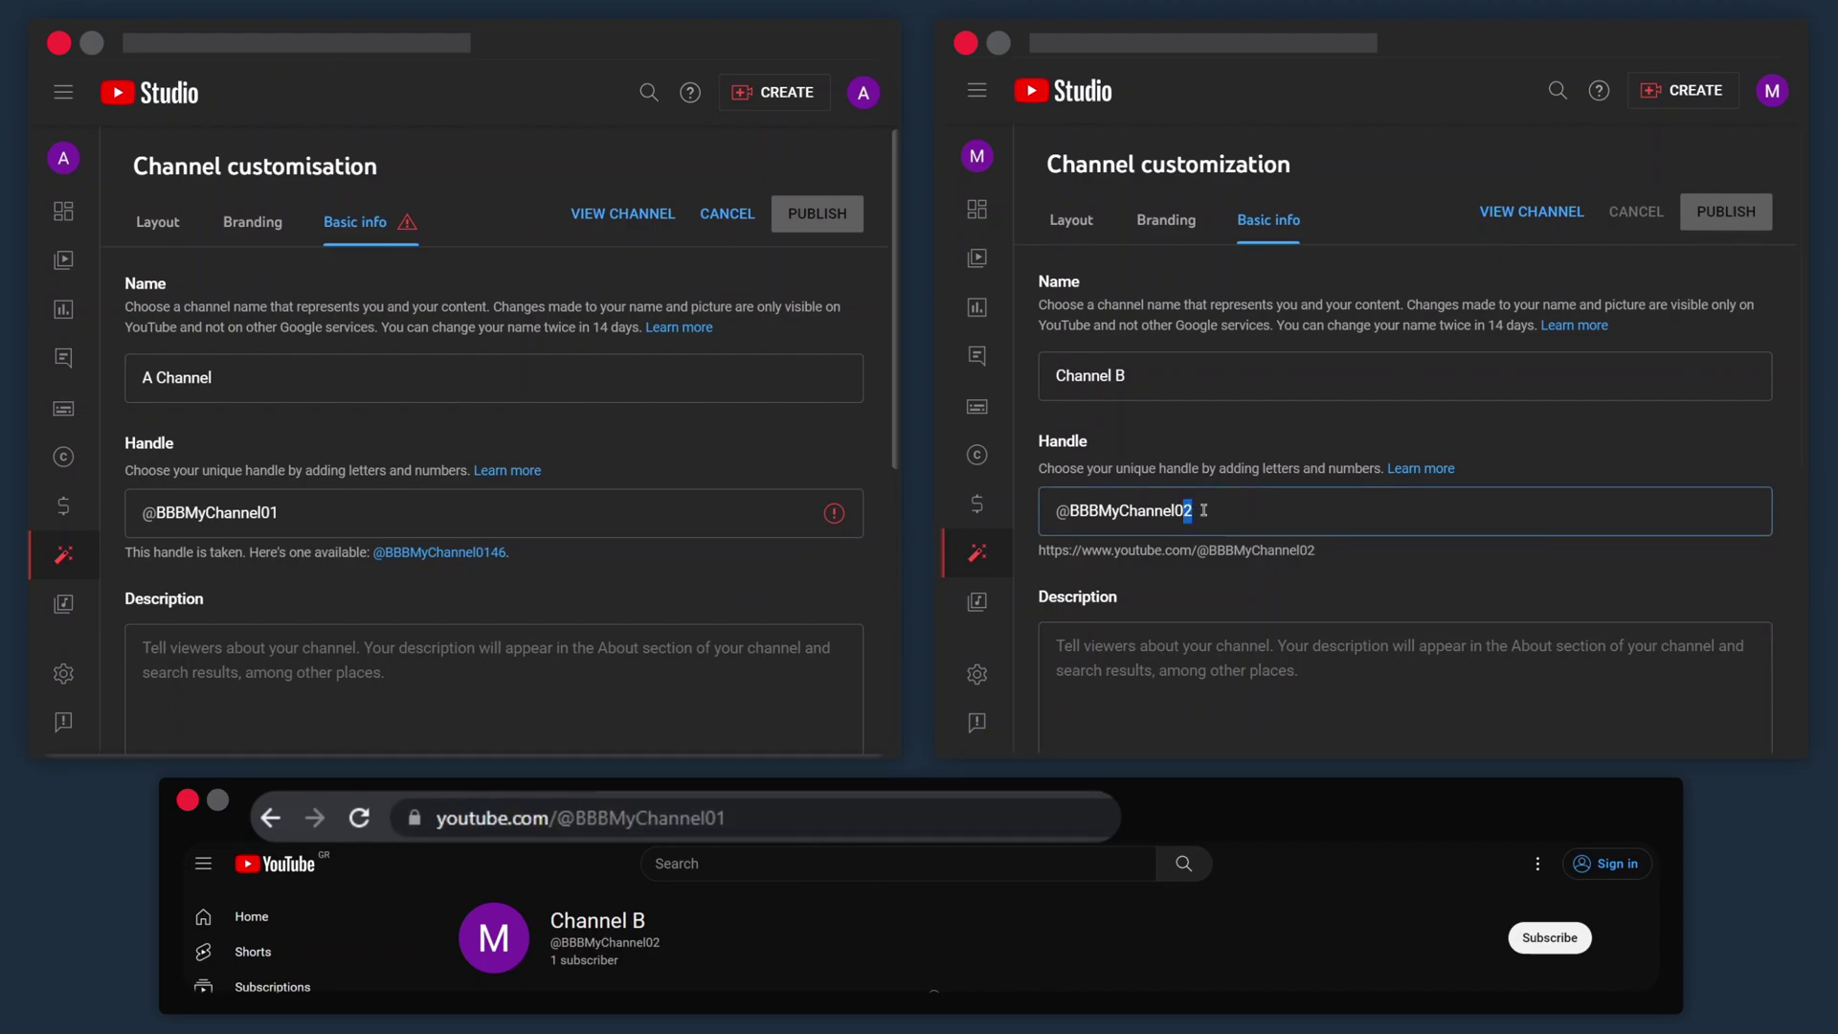
type("3")
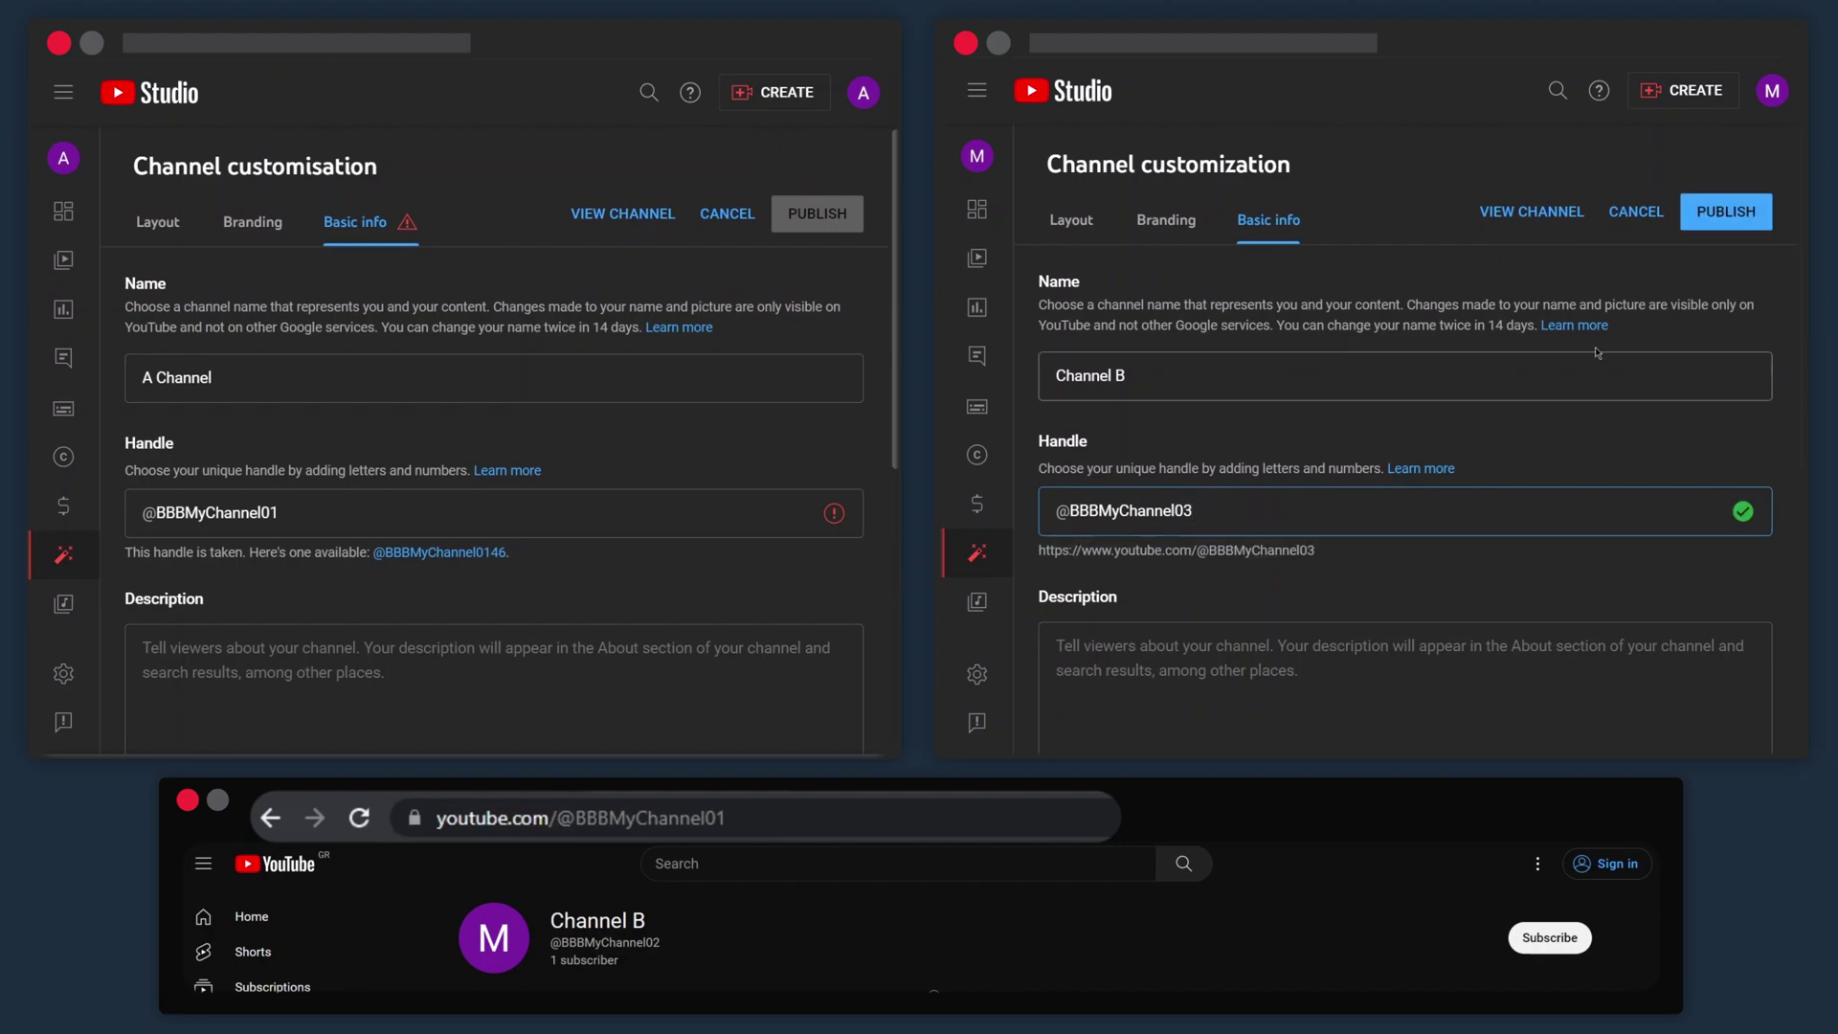
left_click(1704, 215)
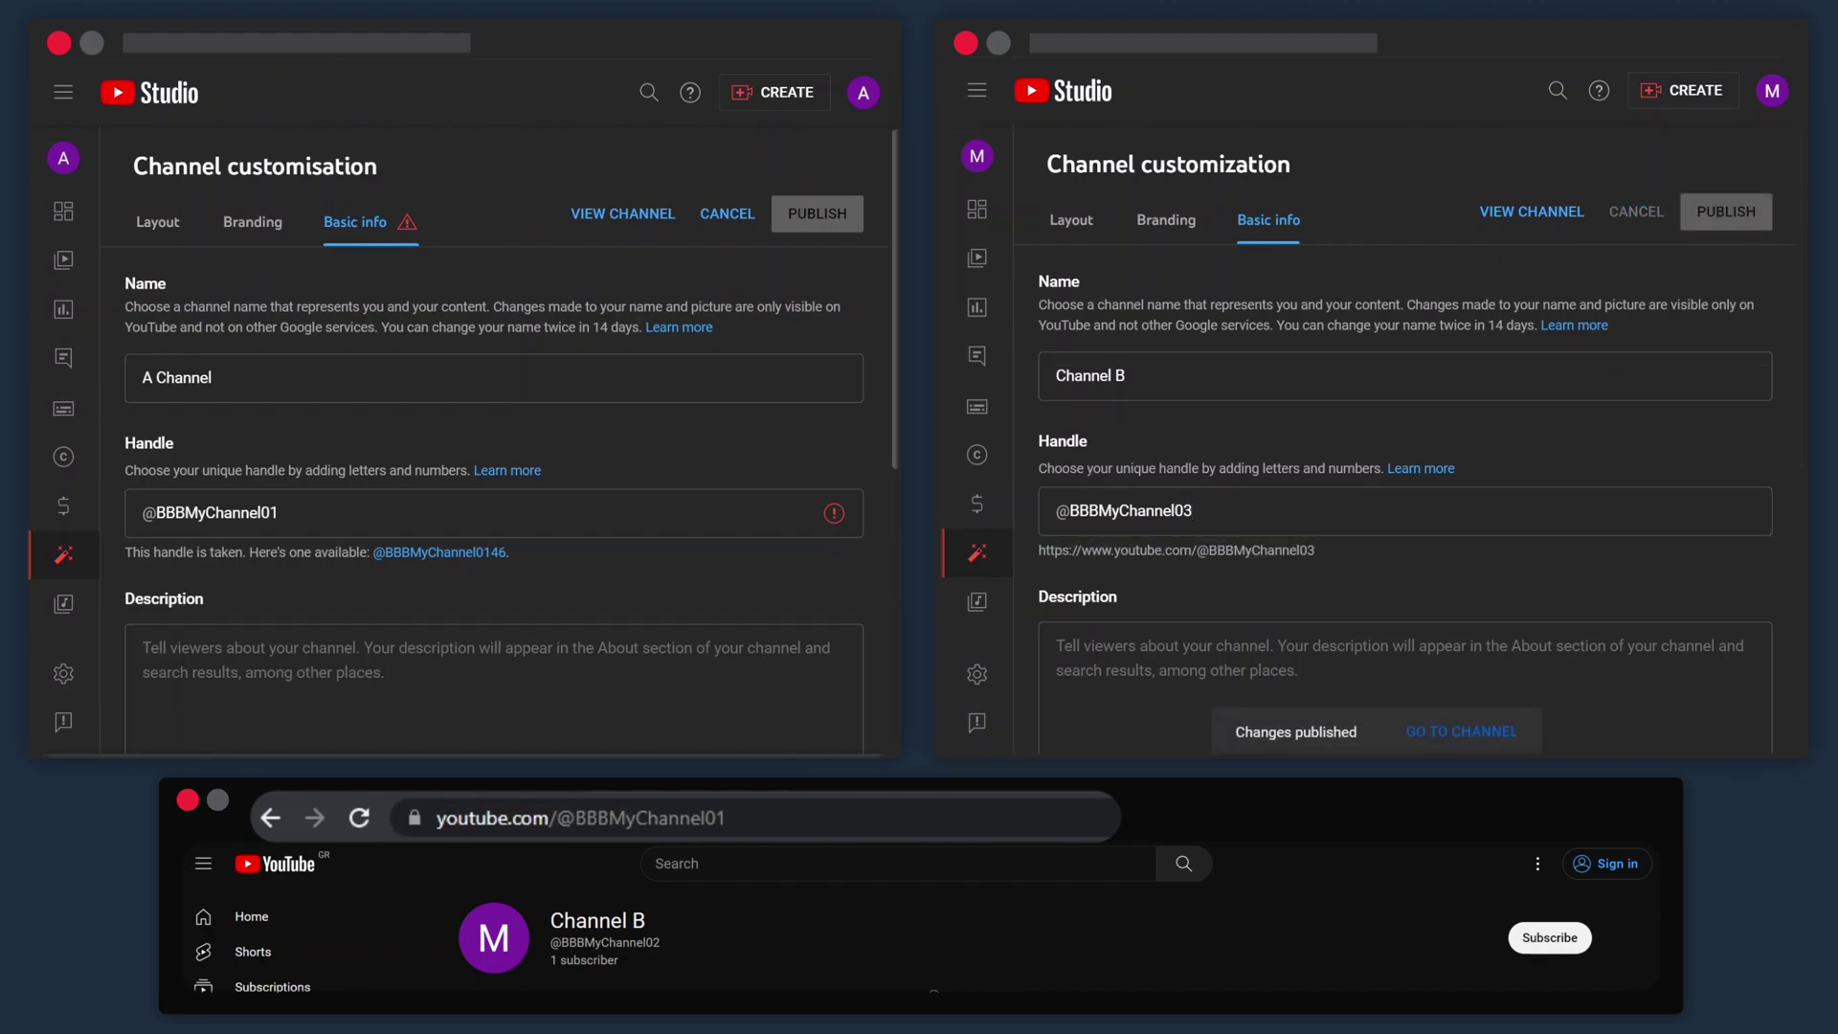
left_click(766, 818)
key("Return")
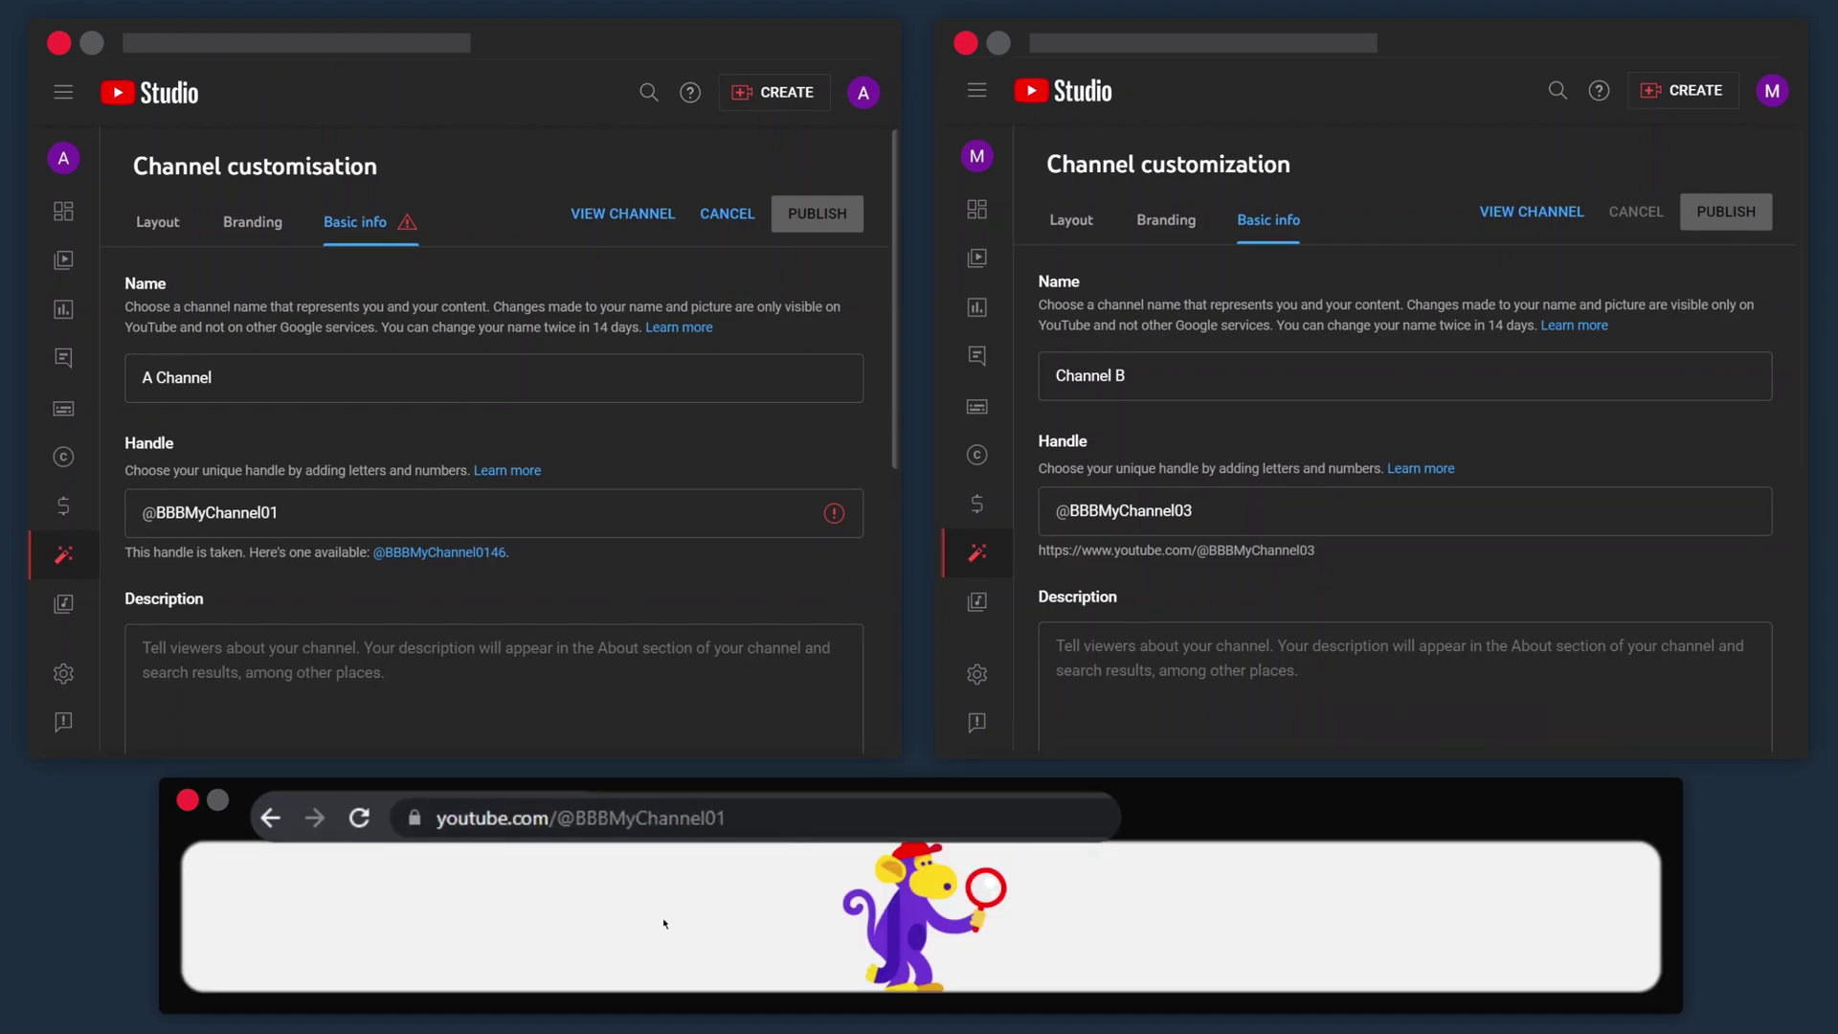
left_click(670, 818)
type("https://www.youtube.com/@BBBMyChannel02")
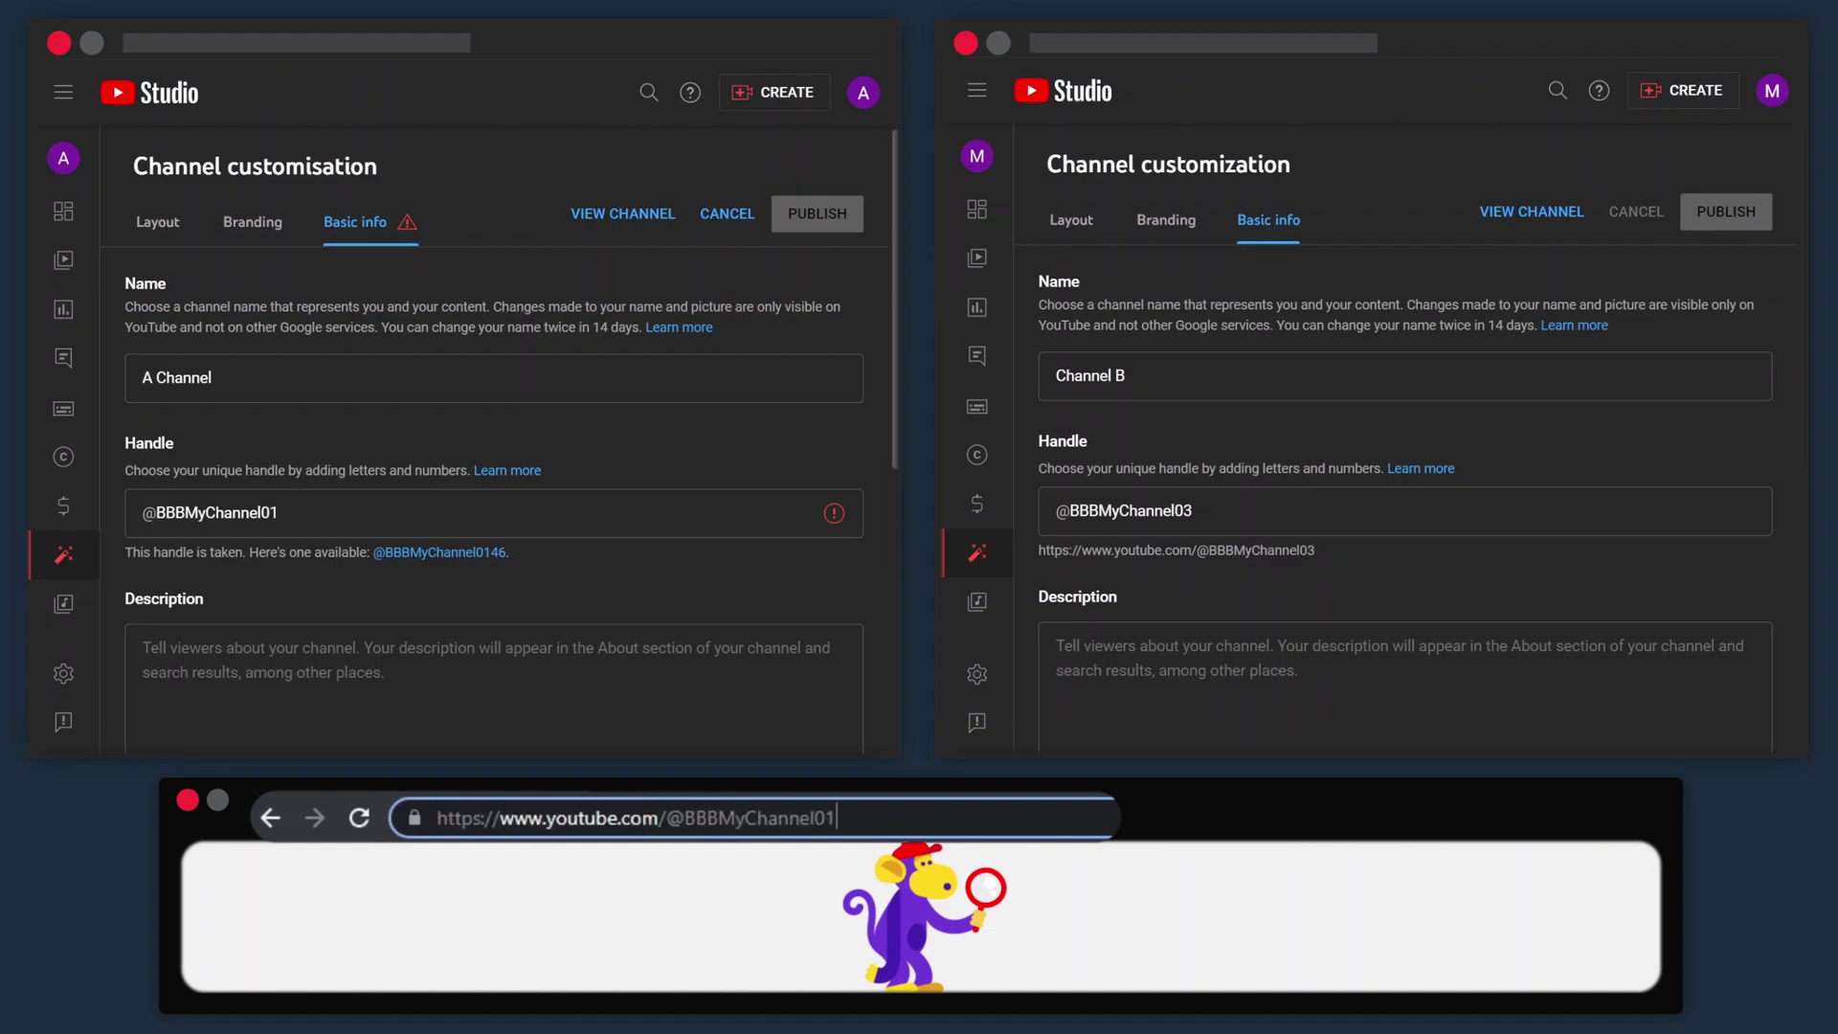
key("Return")
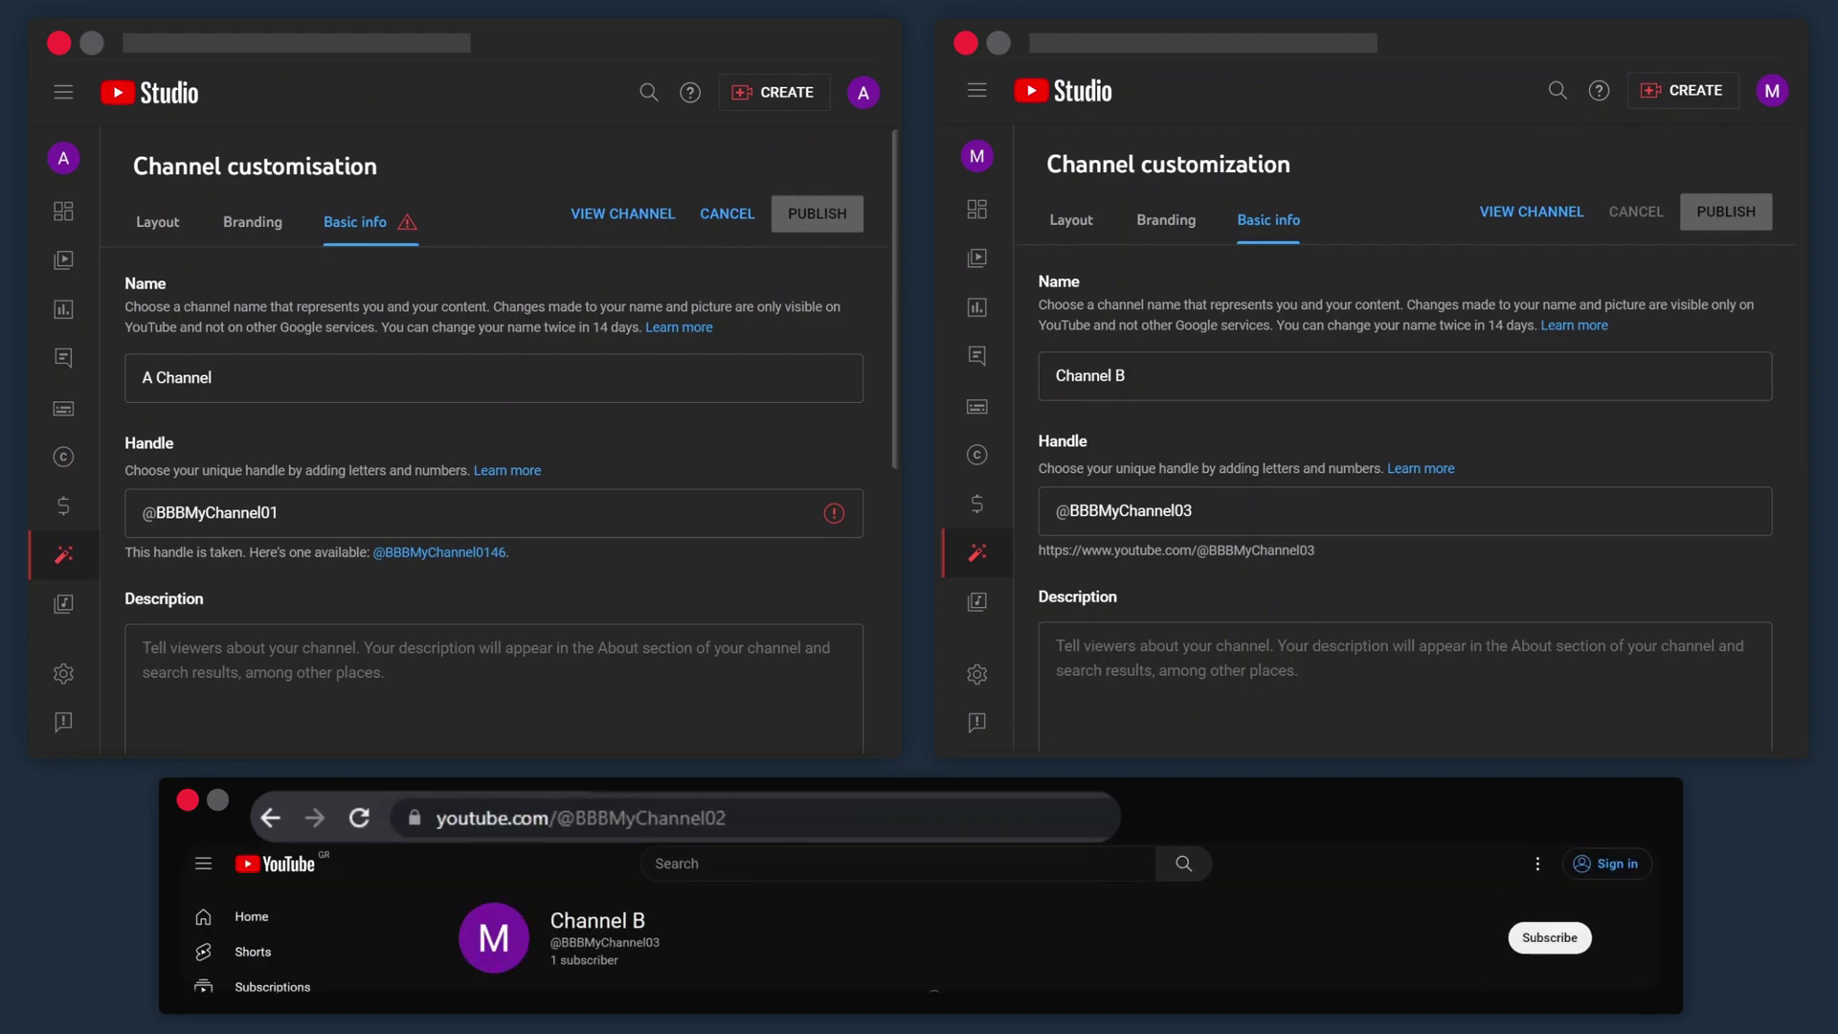
left_click(861, 818)
double_click(861, 818)
left_click(861, 819)
key("BackSpace")
type("3")
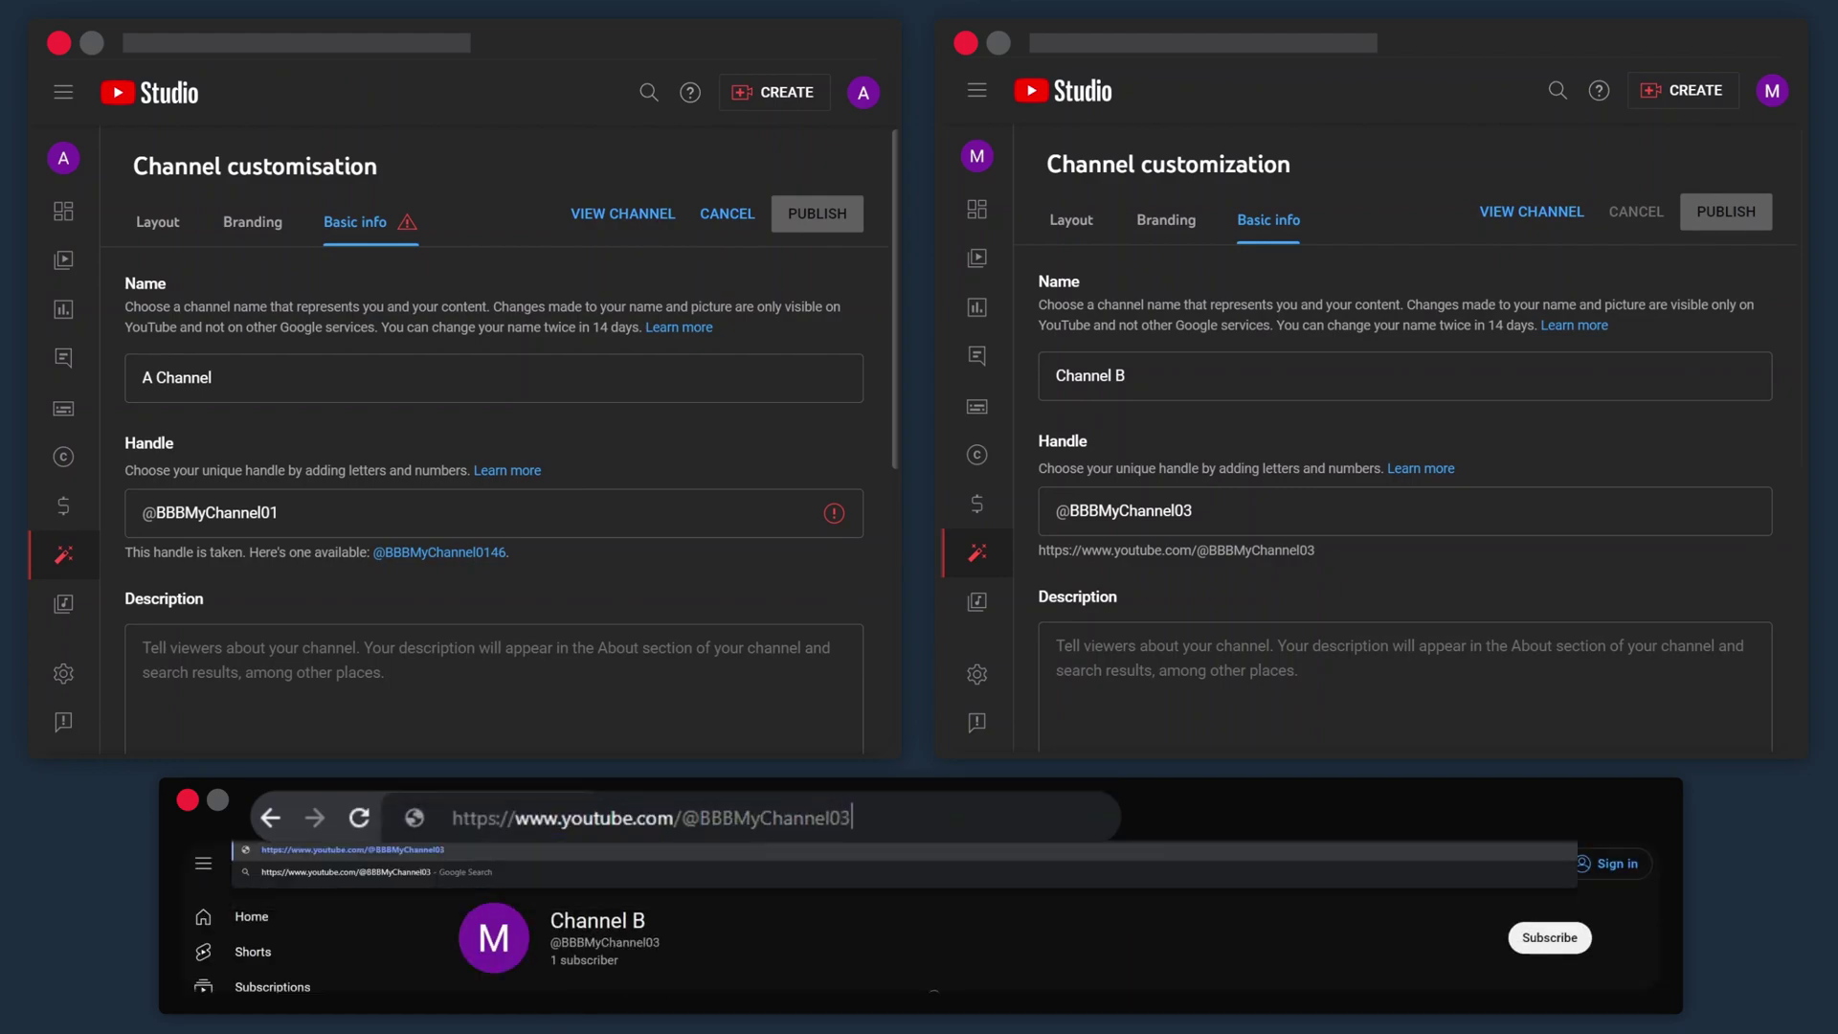
key("Return")
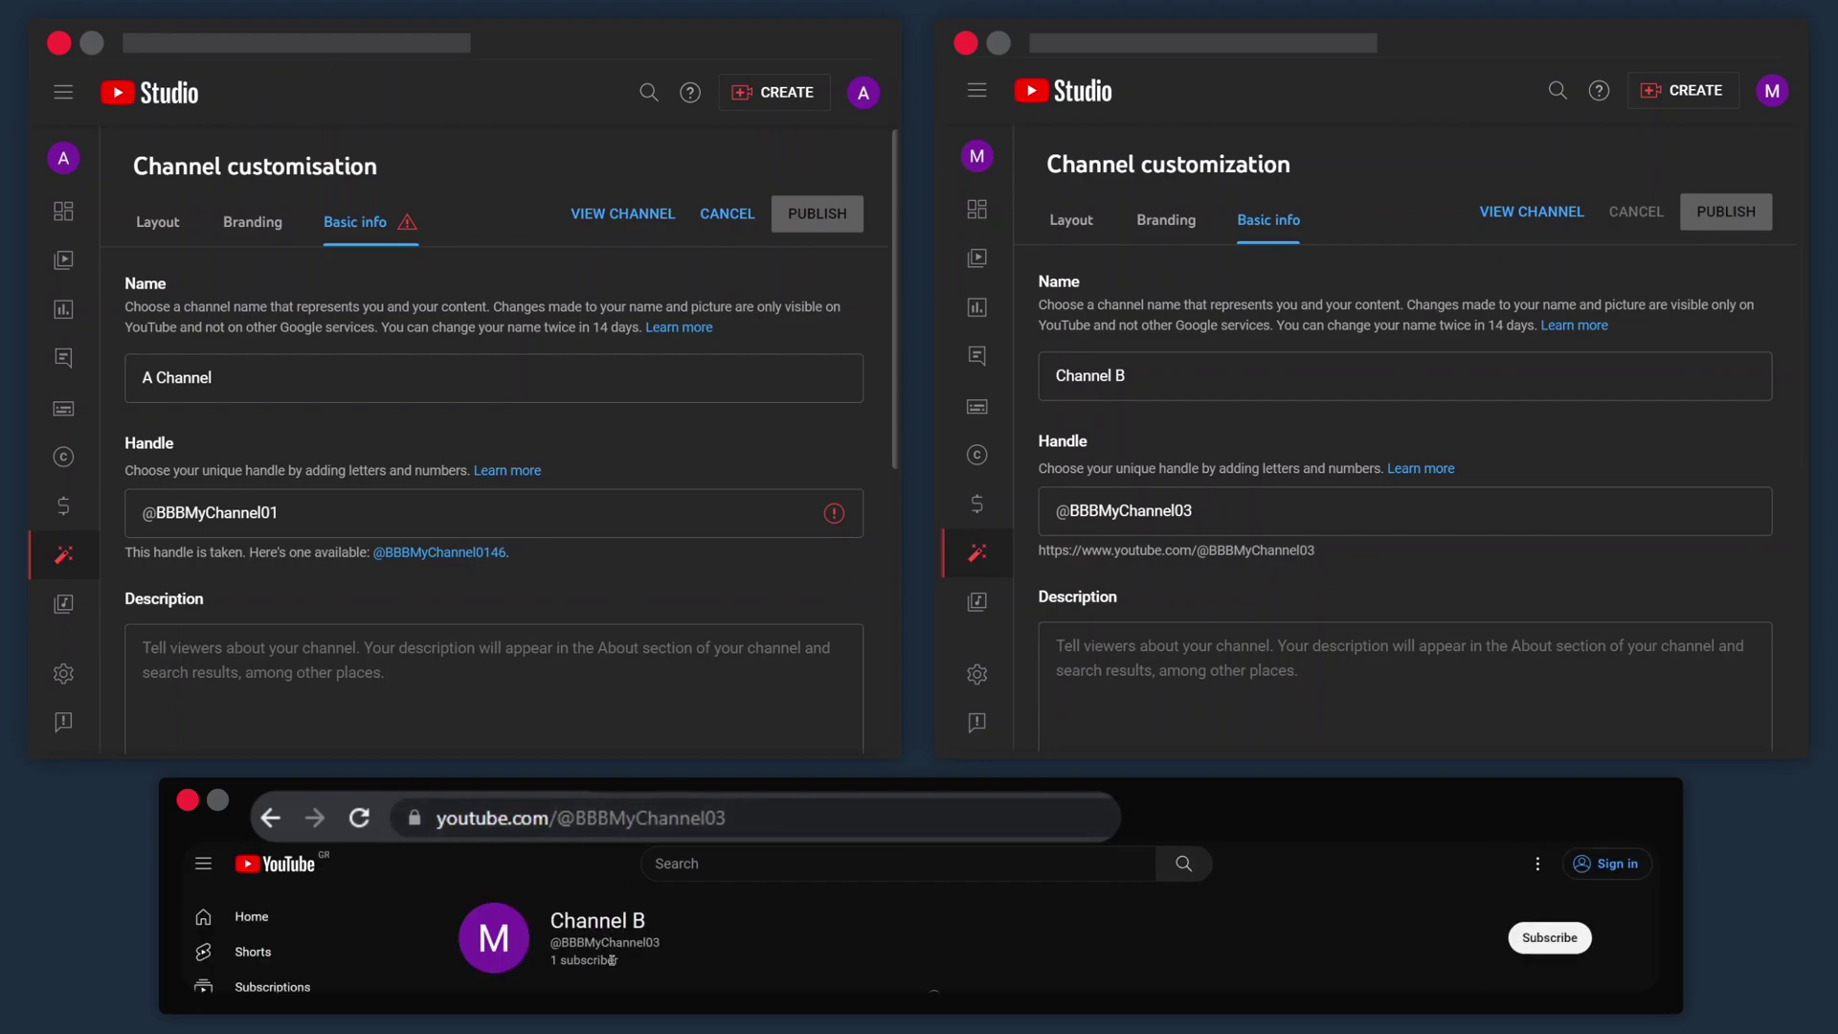
left_click_drag(668, 946, 552, 947)
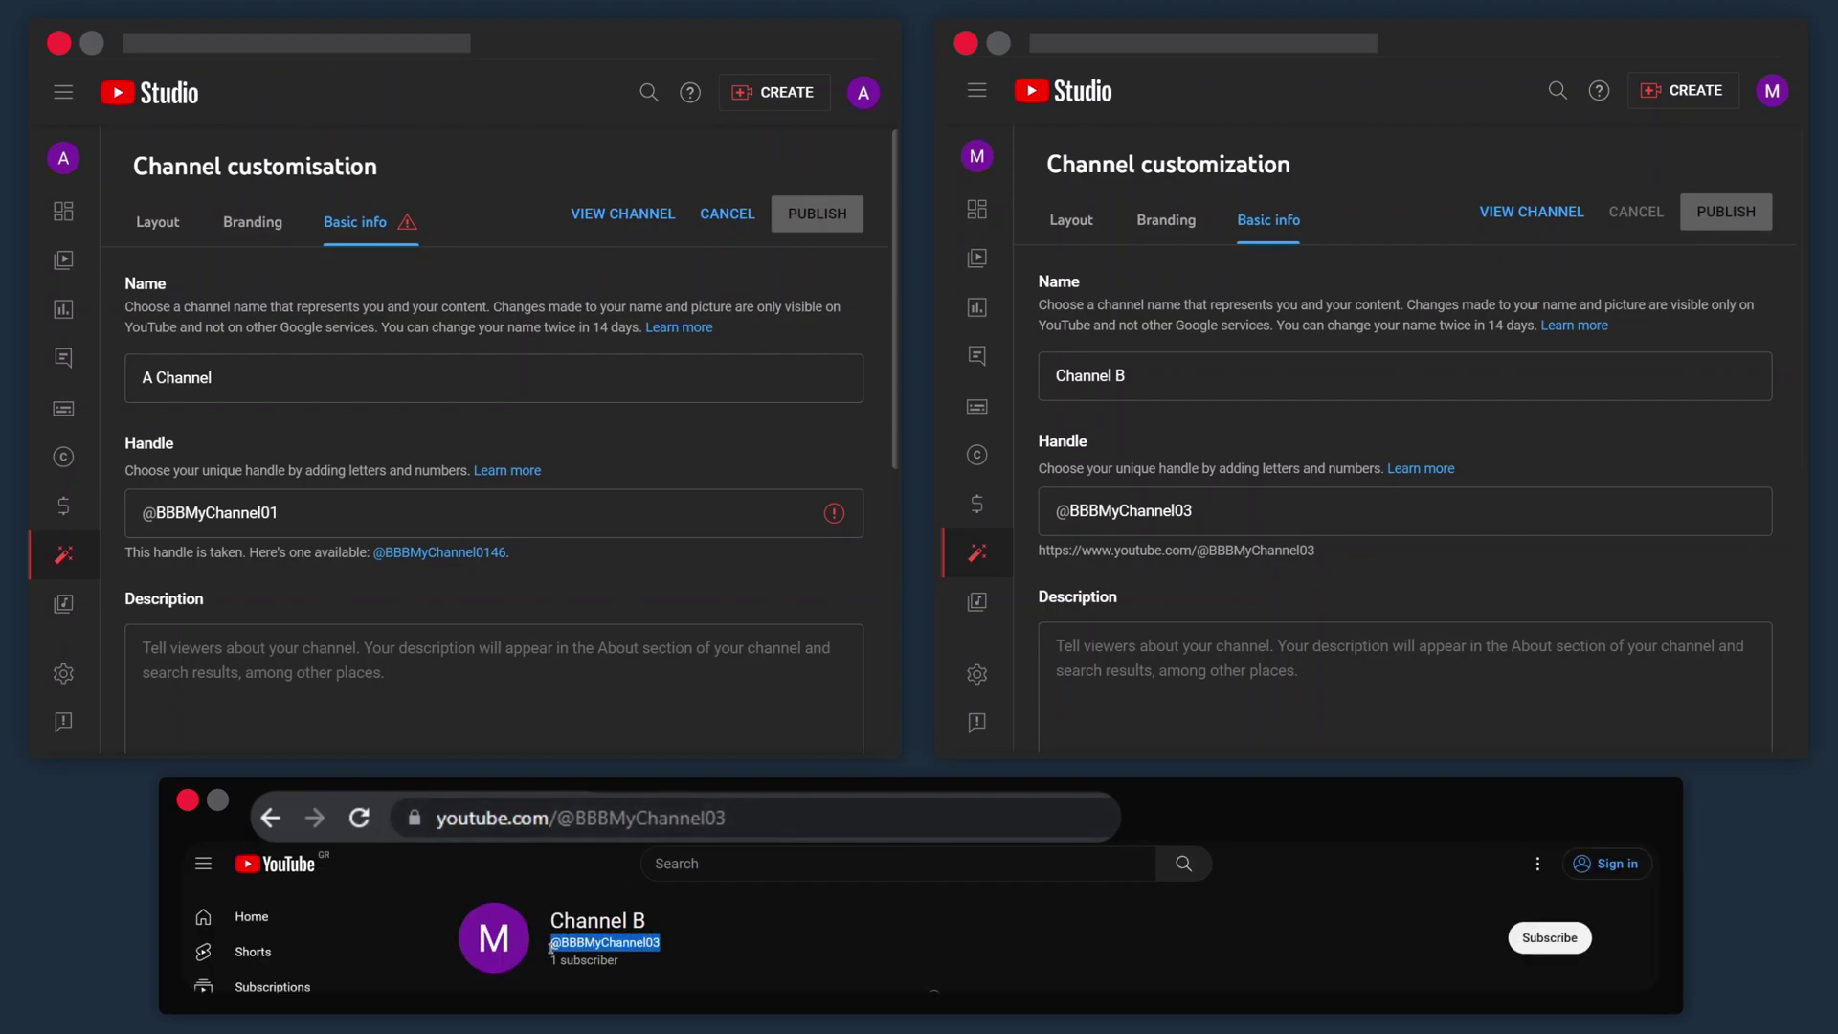
left_click(714, 951)
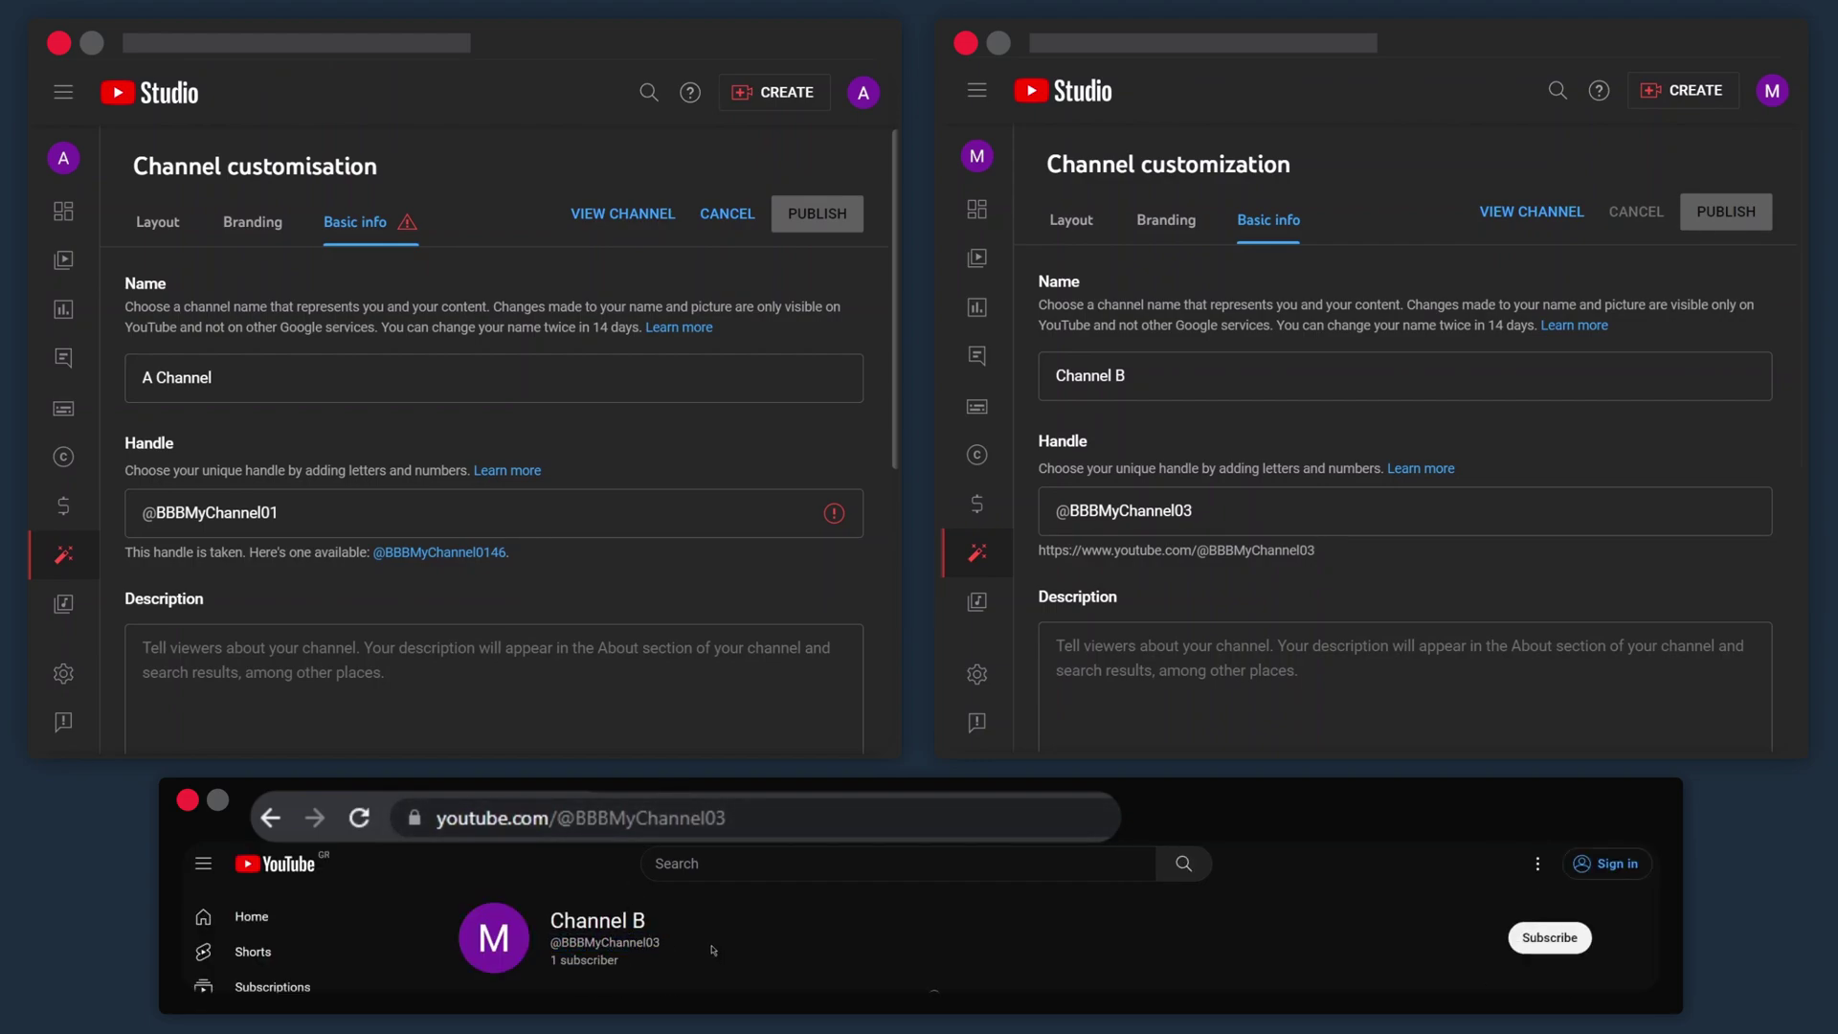
- Open A Channel's handle for editing
left_click(340, 503)
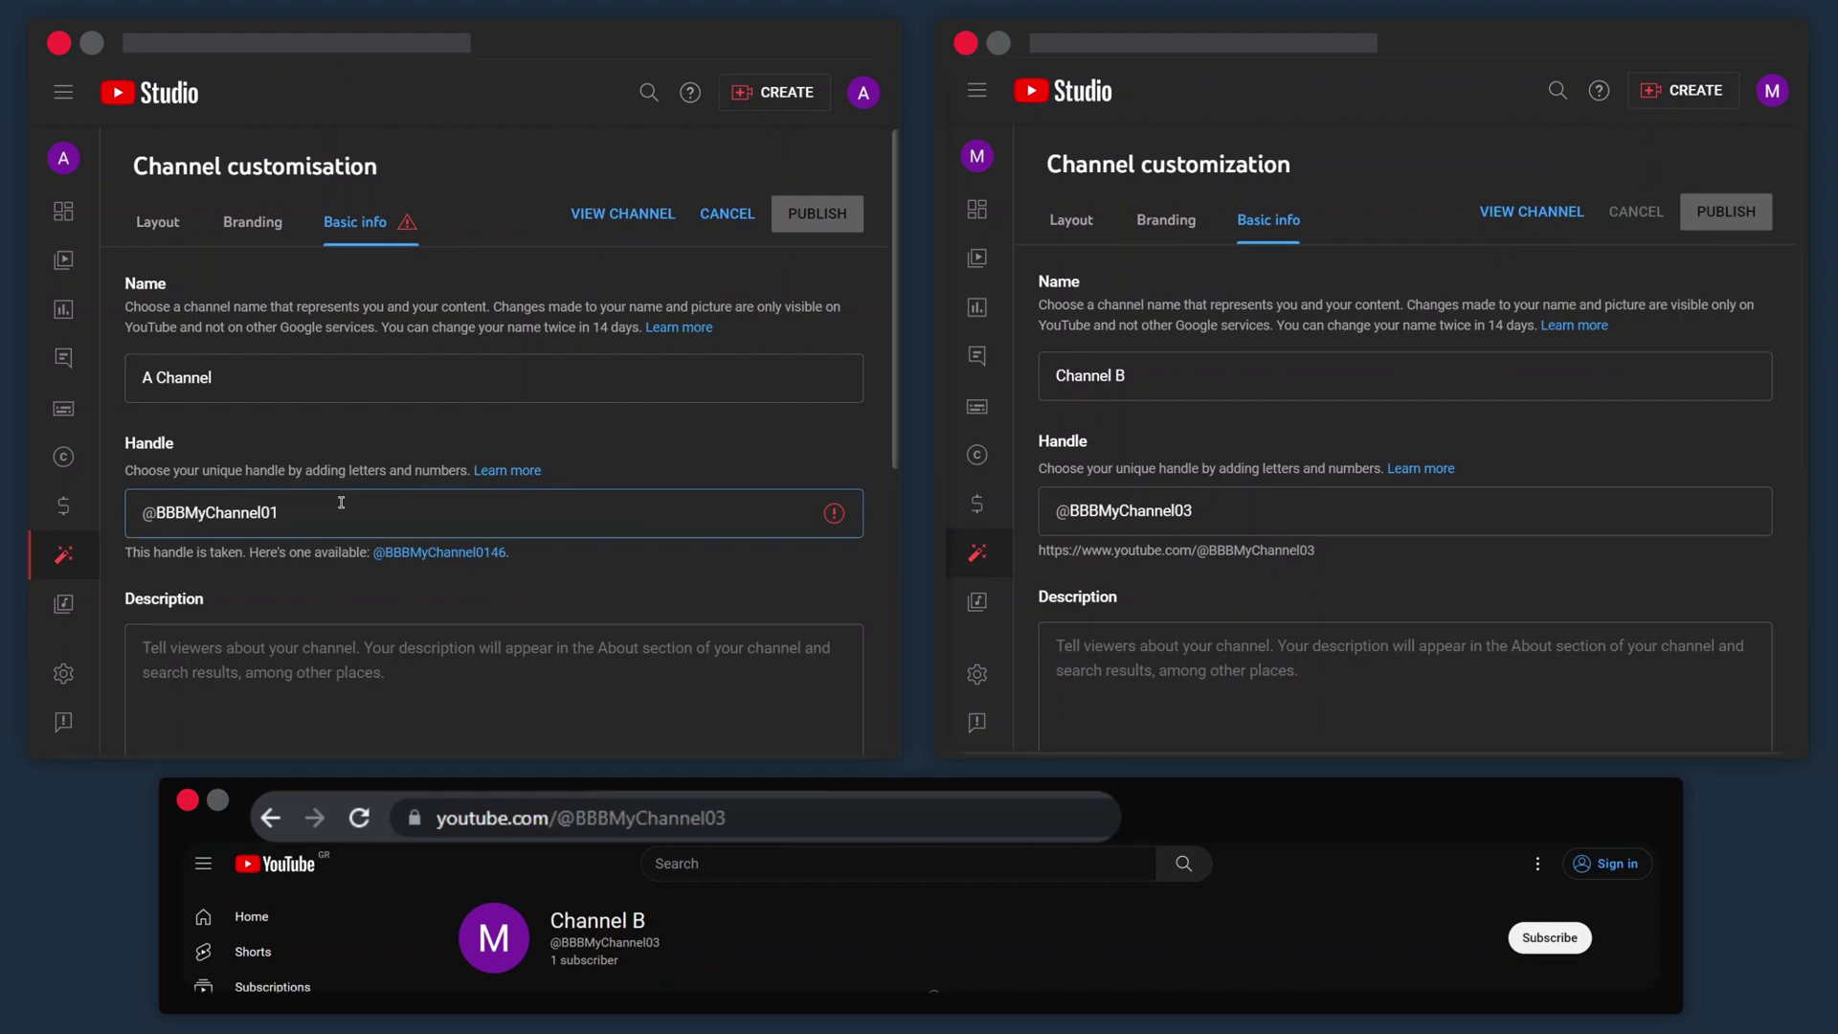